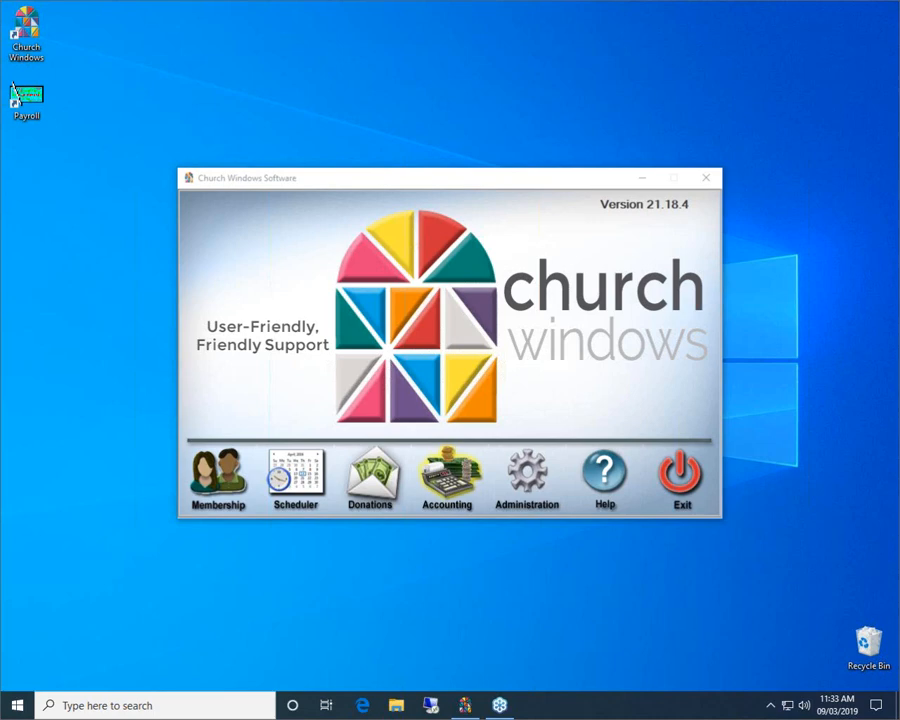
- Open the Accounting module
{"action": "left_click", "coordinate": [446, 480]}
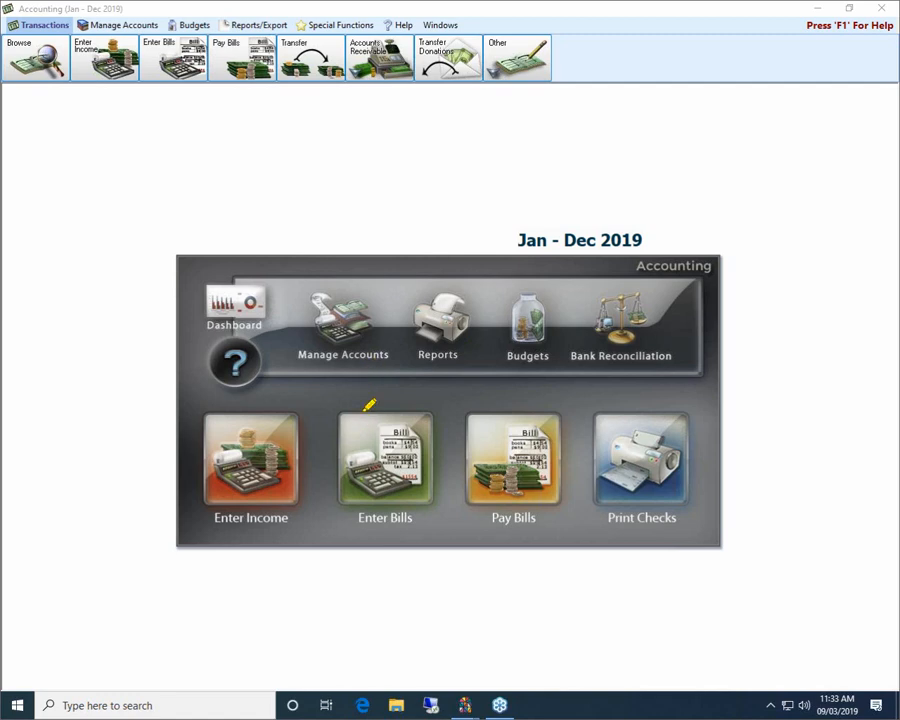
{"action": "left_click_drag", "start_coordinate": [364, 410], "coordinate": [368, 508]}
{"action": "mouse_move", "coordinate": [483, 430]}
{"action": "left_mouse_down"}
{"action": "mouse_move", "coordinate": [521, 445]}
{"action": "mouse_move", "coordinate": [492, 490]}
{"action": "mouse_move", "coordinate": [483, 482]}
{"action": "mouse_move", "coordinate": [540, 489]}
{"action": "left_mouse_up"}
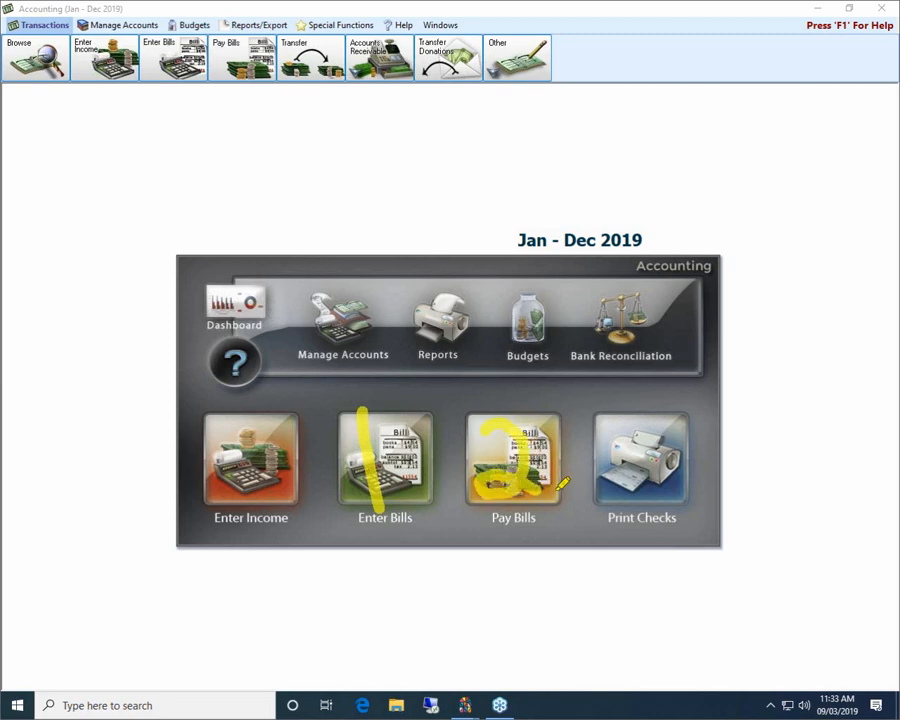
{"action": "left_click_drag", "start_coordinate": [358, 378], "coordinate": [418, 340]}
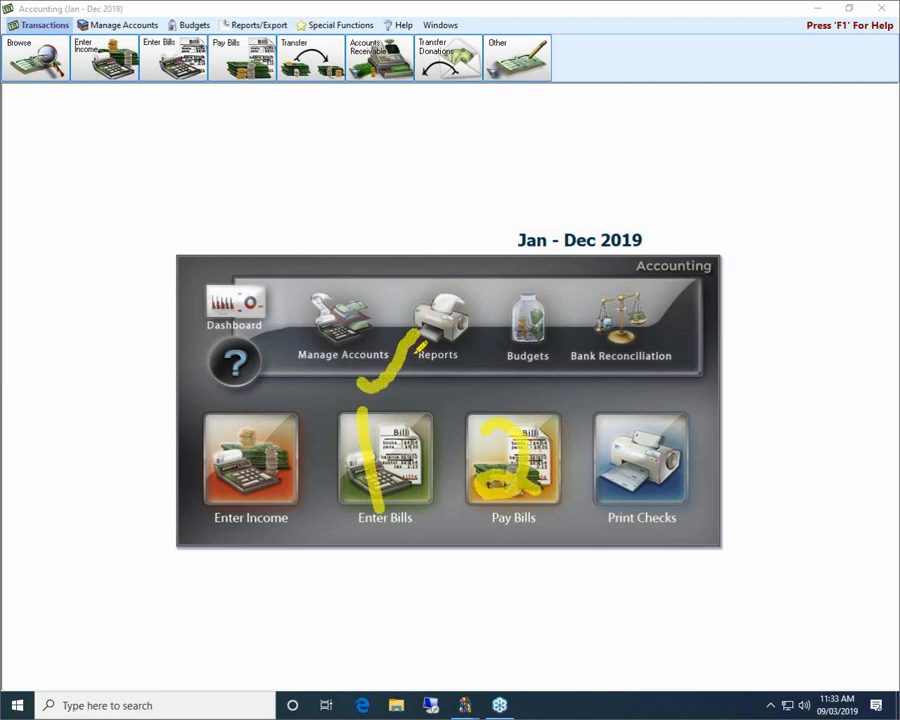
{"action": "mouse_move", "coordinate": [482, 393]}
{"action": "left_mouse_down"}
{"action": "mouse_move", "coordinate": [488, 408]}
{"action": "mouse_move", "coordinate": [563, 318]}
{"action": "left_mouse_up"}
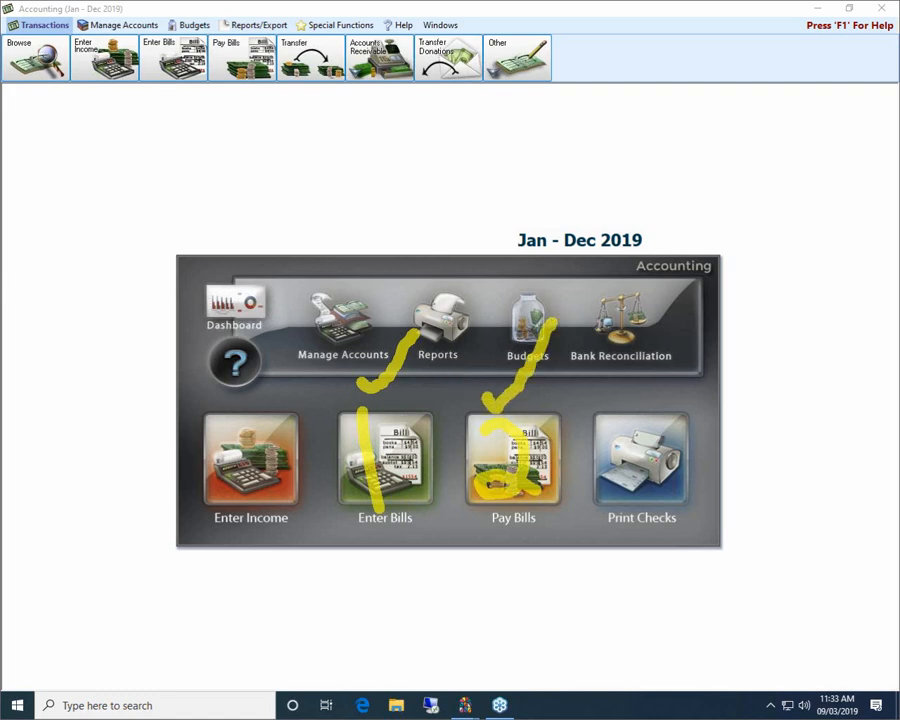
{"action": "key", "text": "Escape"}
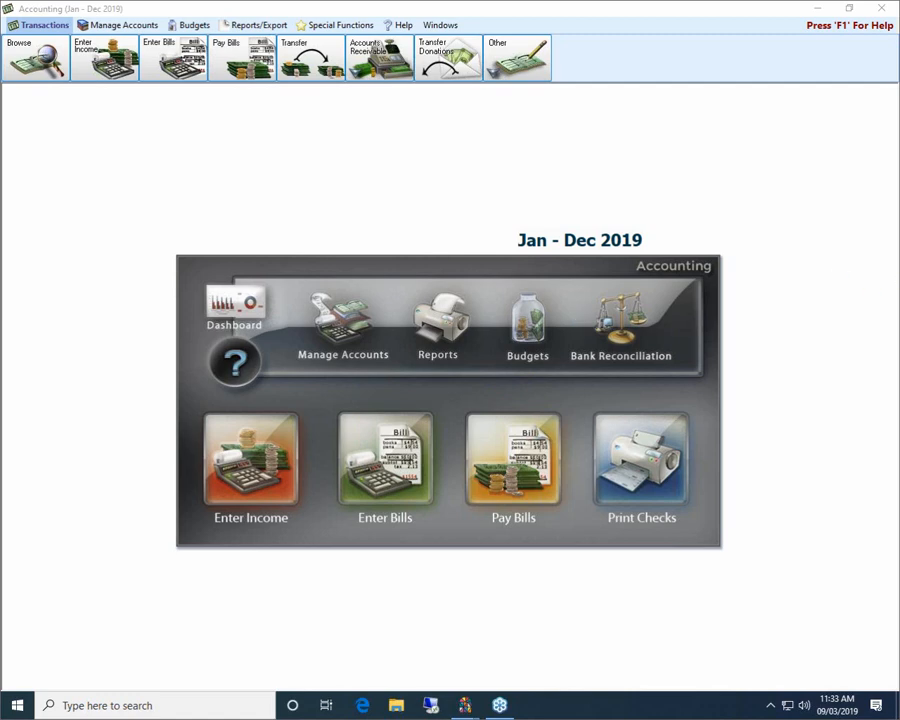
- Open the Pay Bills window, reposition it over the Accounting main panel, and close and reopen it
{"action": "left_click", "coordinate": [523, 480]}
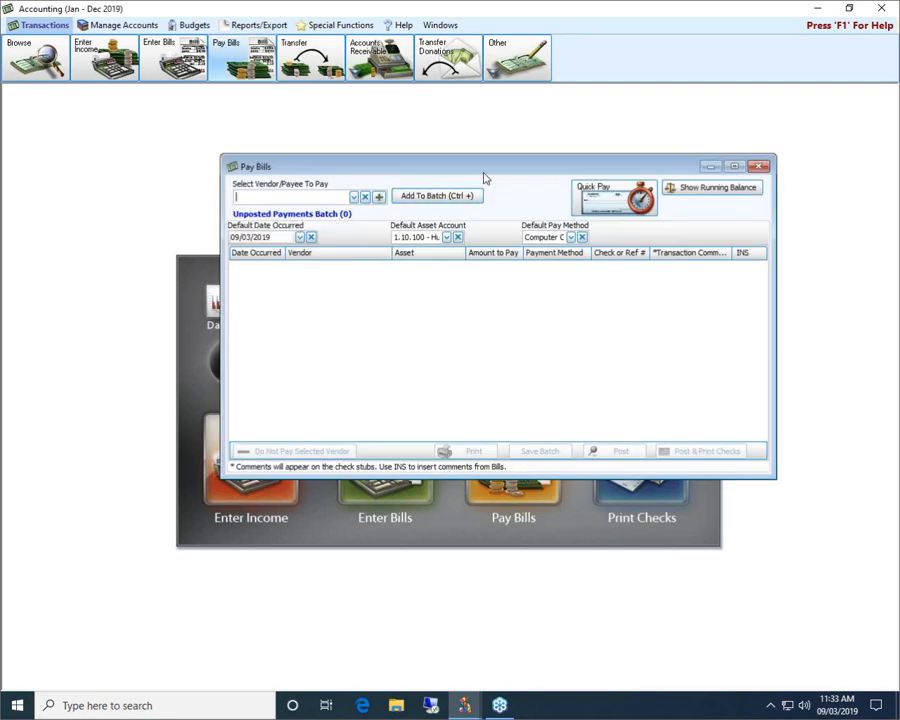
{"action": "left_click_drag", "start_coordinate": [482, 176], "coordinate": [438, 245]}
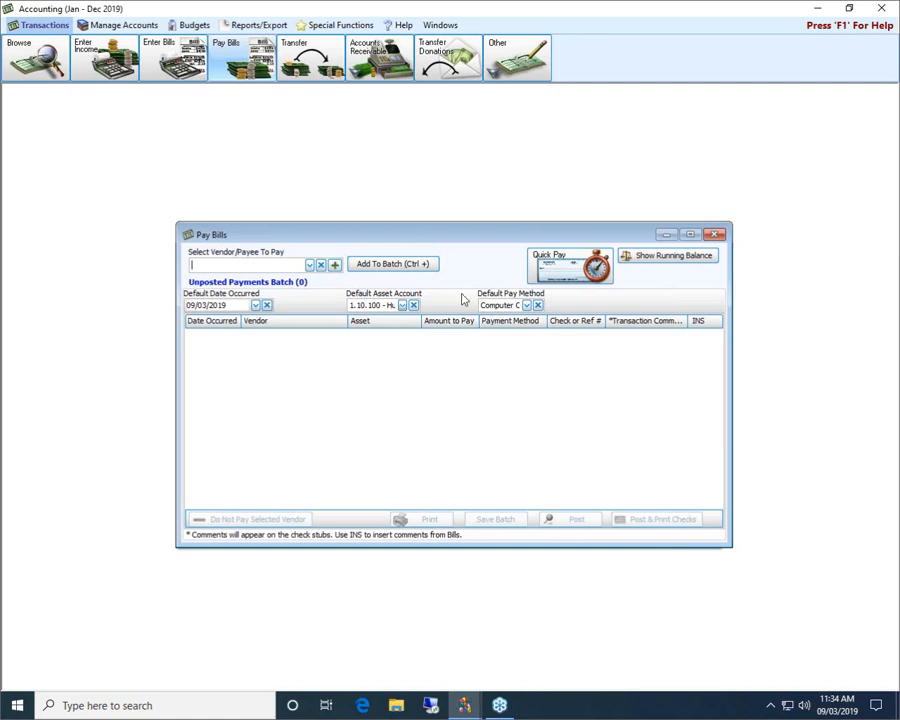
{"action": "left_click", "coordinate": [715, 235]}
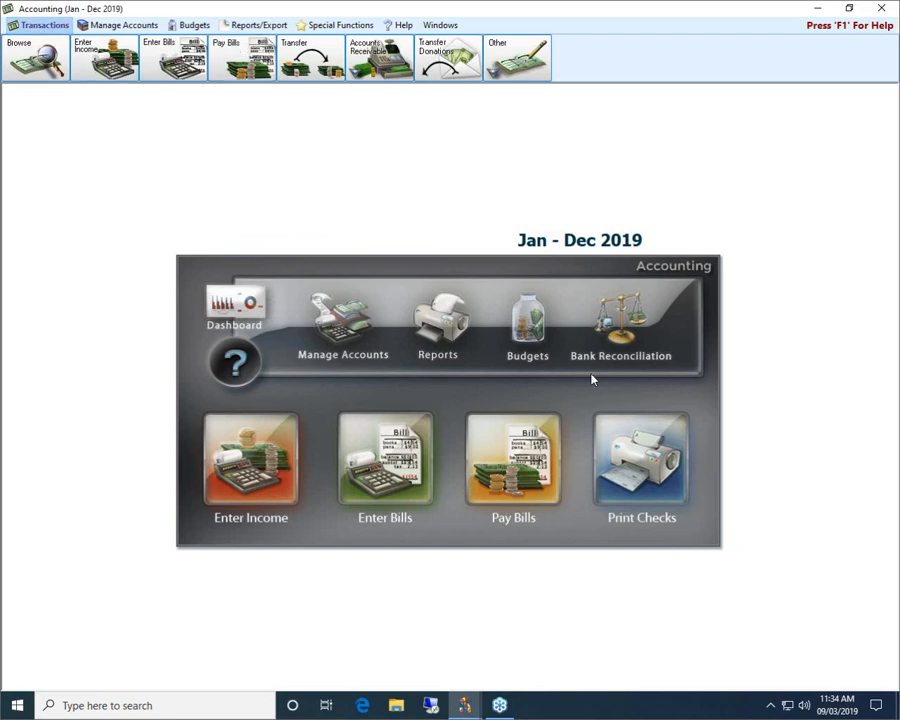
{"action": "left_click", "coordinate": [495, 467]}
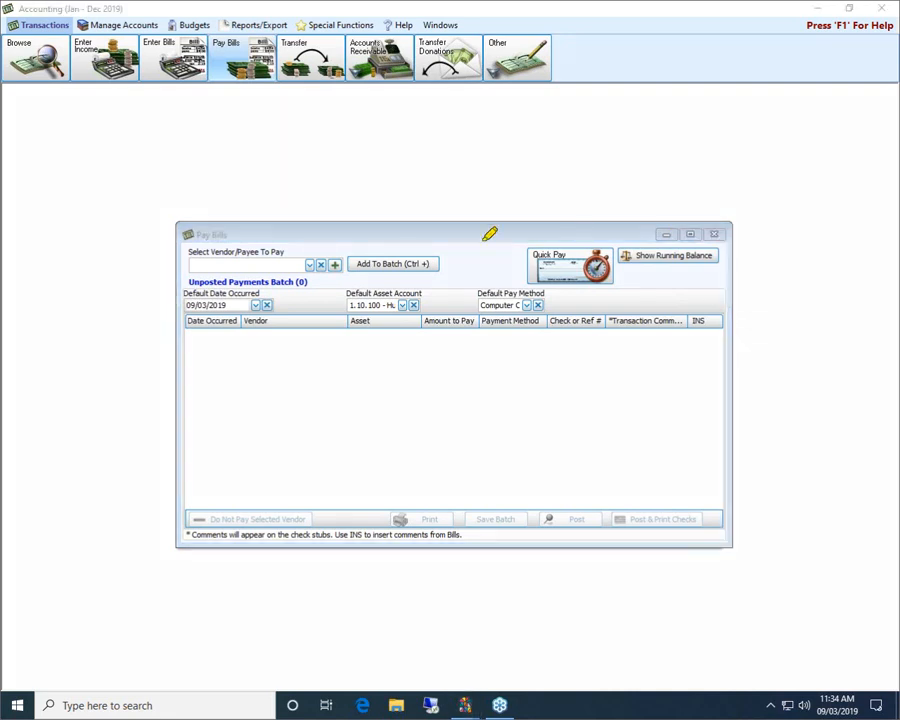
{"action": "left_click_drag", "start_coordinate": [190, 248], "coordinate": [288, 246]}
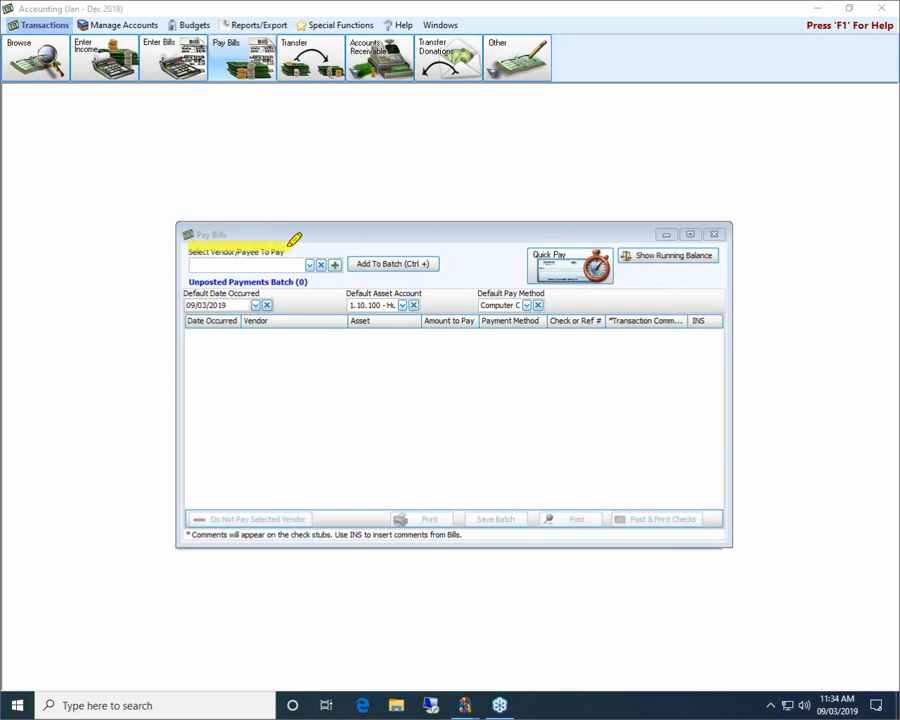
{"action": "left_click", "coordinate": [250, 207]}
{"action": "left_click_drag", "start_coordinate": [249, 144], "coordinate": [252, 237]}
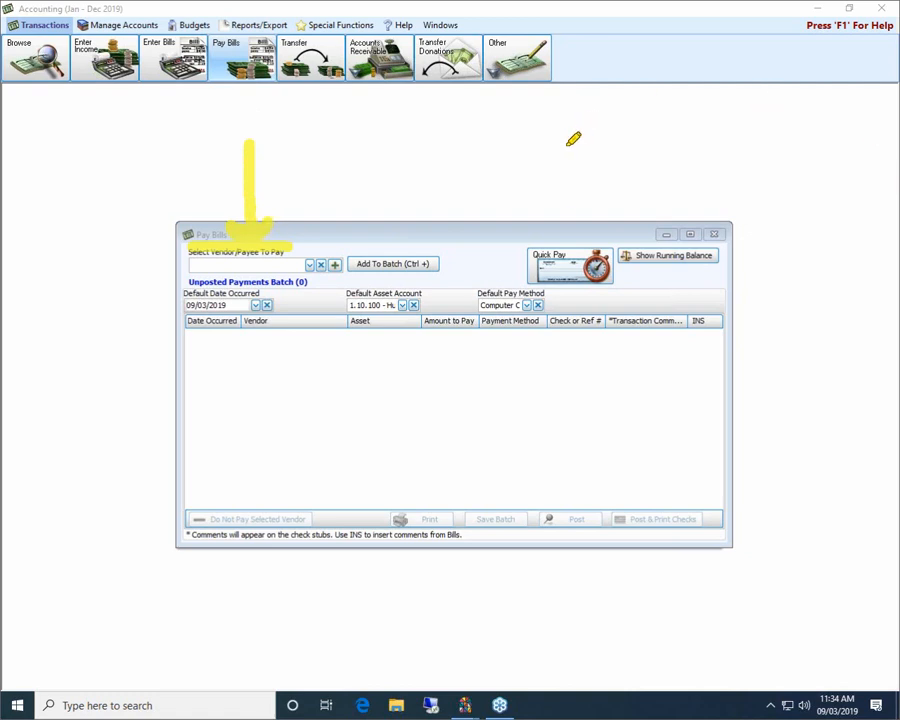
{"action": "left_click_drag", "start_coordinate": [567, 145], "coordinate": [570, 255]}
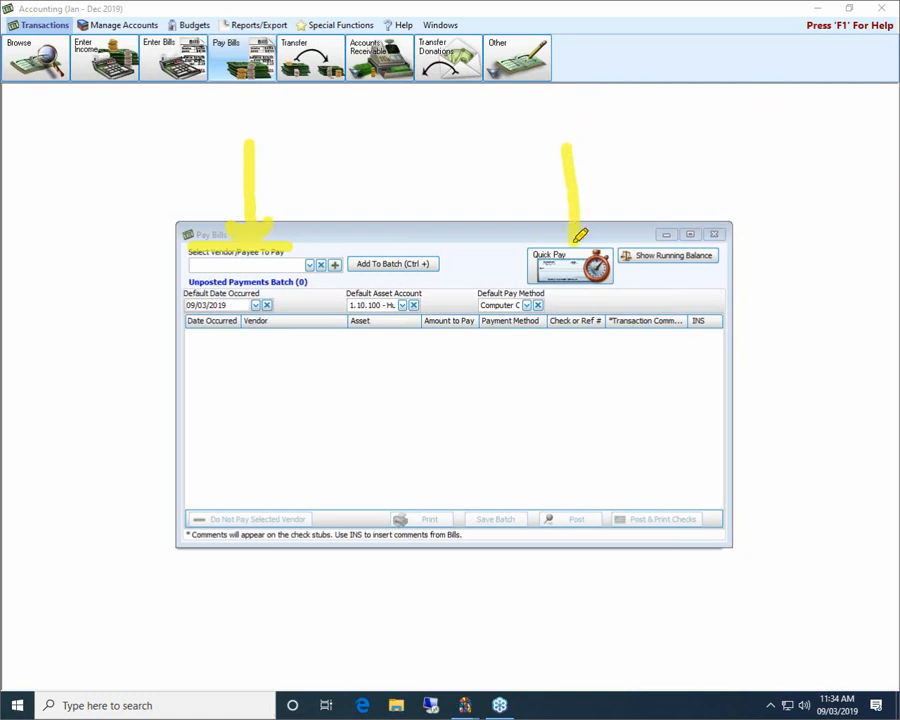
{"action": "mouse_move", "coordinate": [617, 214]}
{"action": "left_mouse_down"}
{"action": "mouse_move", "coordinate": [600, 250]}
{"action": "mouse_move", "coordinate": [521, 241]}
{"action": "left_mouse_up"}
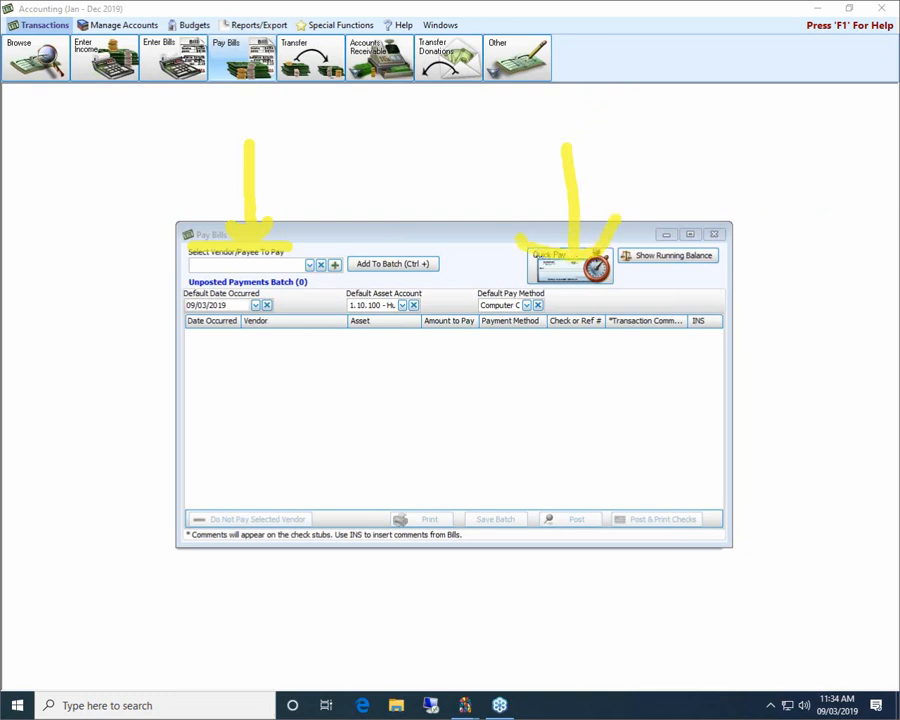
{"action": "key", "text": "Escape"}
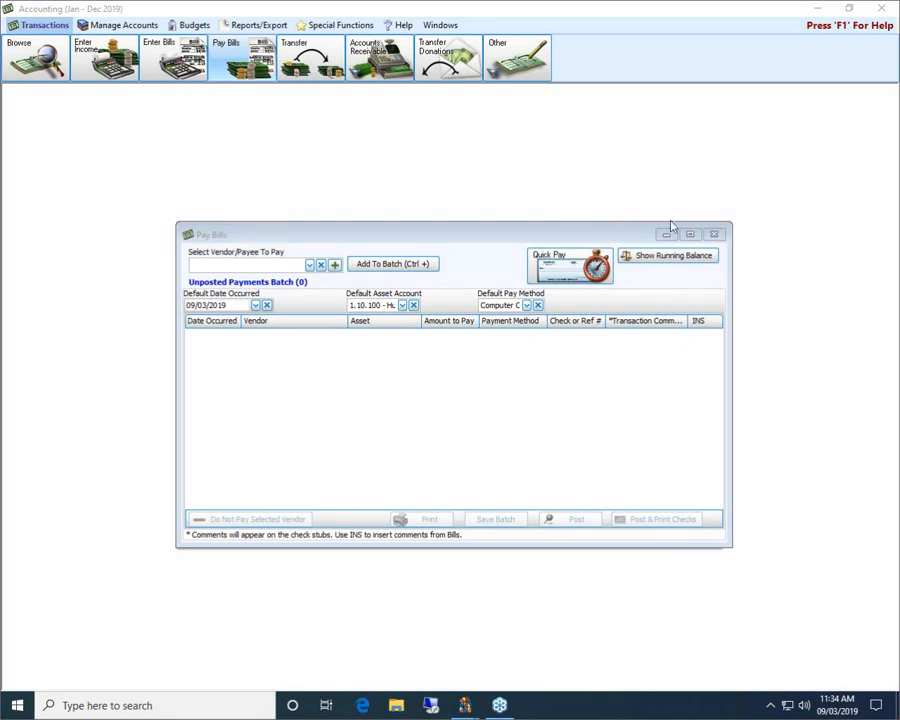
- Load the bills entered today into the payment batch with Quick Pay, and close Pay Bills without keeping the batch
{"action": "left_click", "coordinate": [594, 267]}
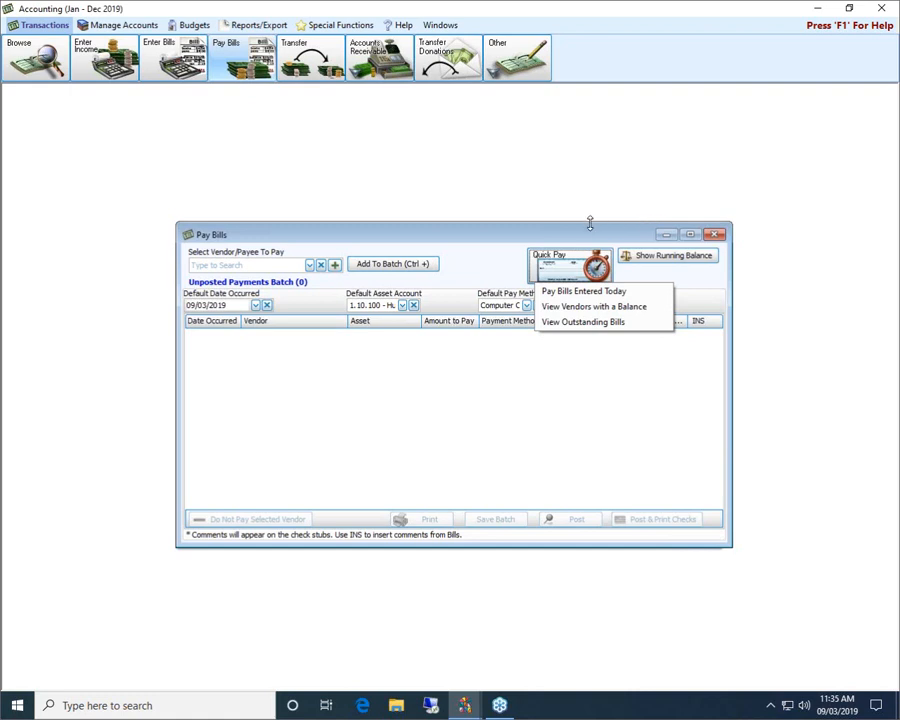
{"action": "left_click", "coordinate": [566, 292]}
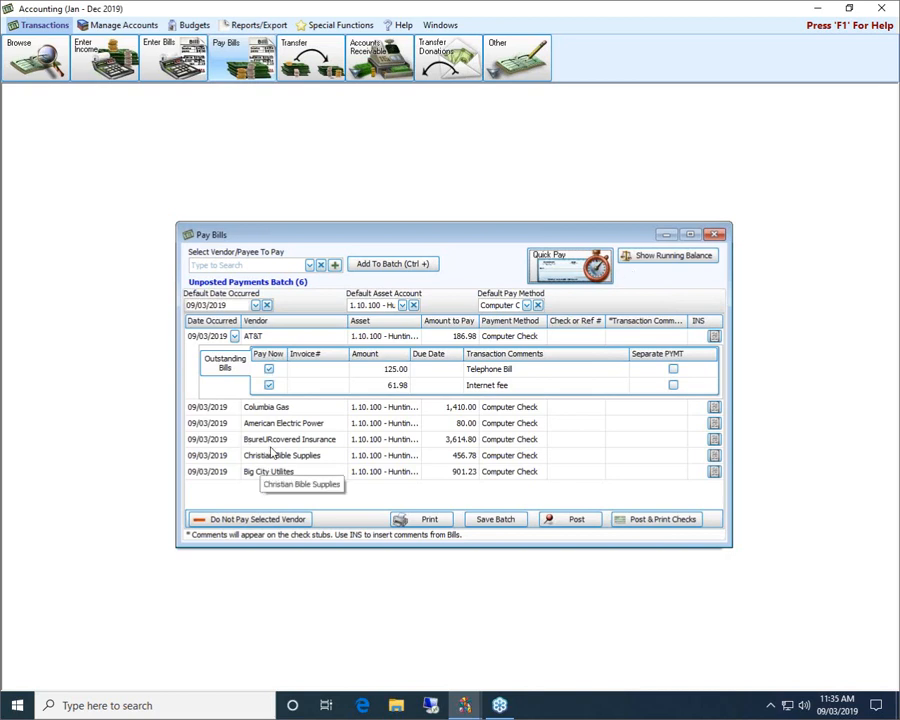
{"action": "left_click", "coordinate": [714, 236]}
{"action": "left_click", "coordinate": [514, 376]}
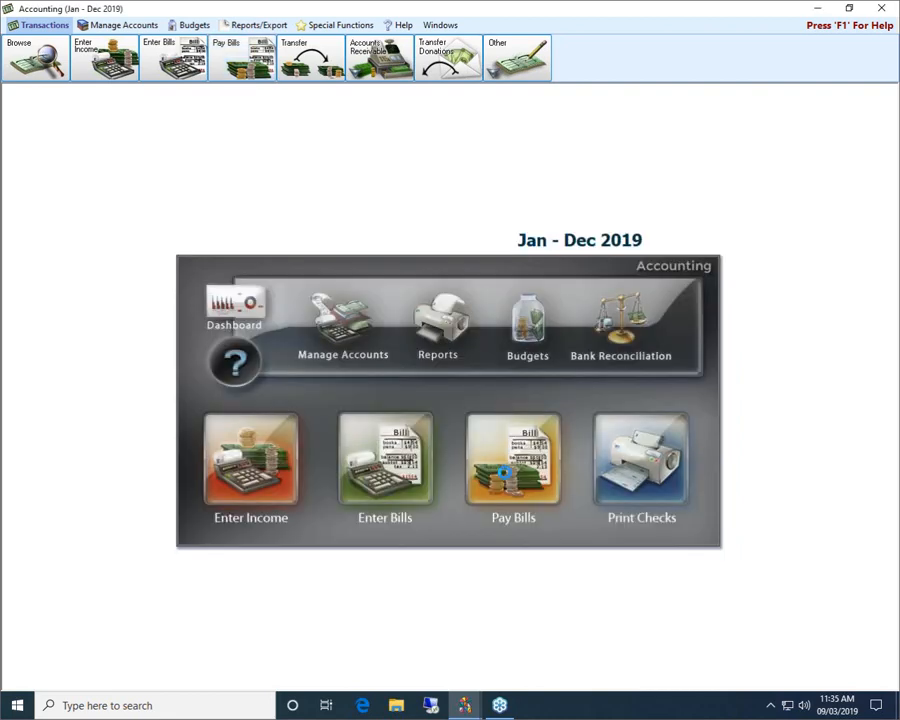
- Reopen Pay Bills and create a payment for Crop Walk (2.30.020) from Quick Pay's list of vendors with a balance
{"action": "left_click", "coordinate": [504, 473]}
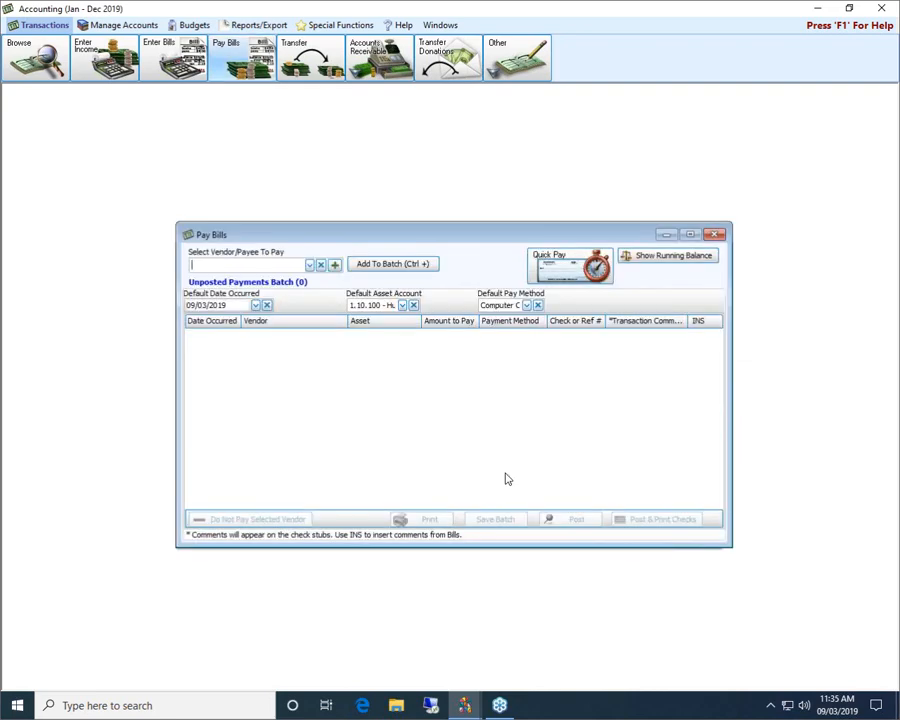
{"action": "left_click", "coordinate": [568, 262]}
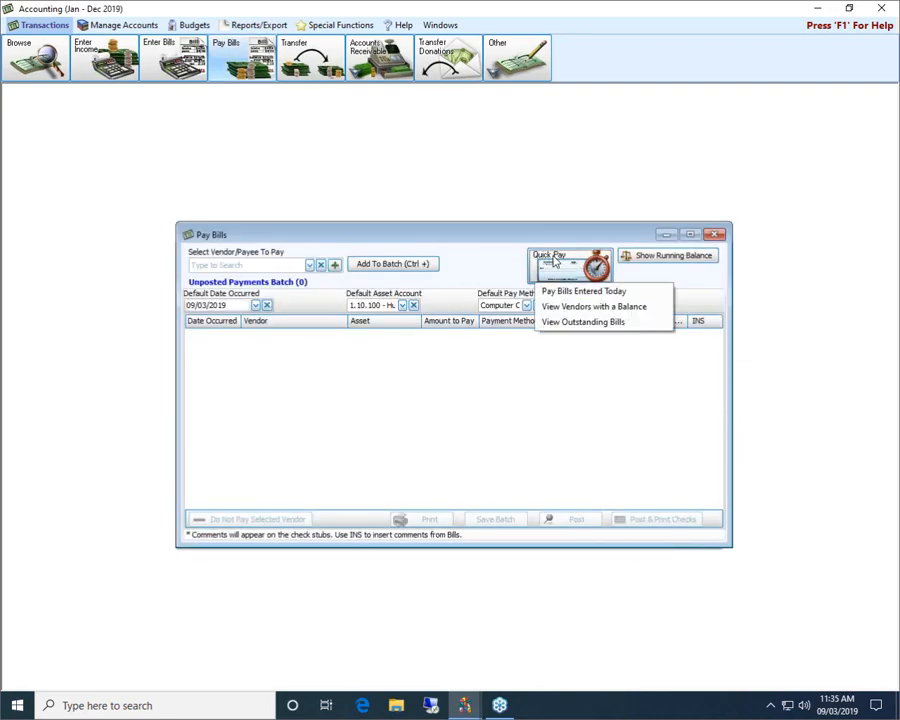
{"action": "left_click", "coordinate": [569, 307]}
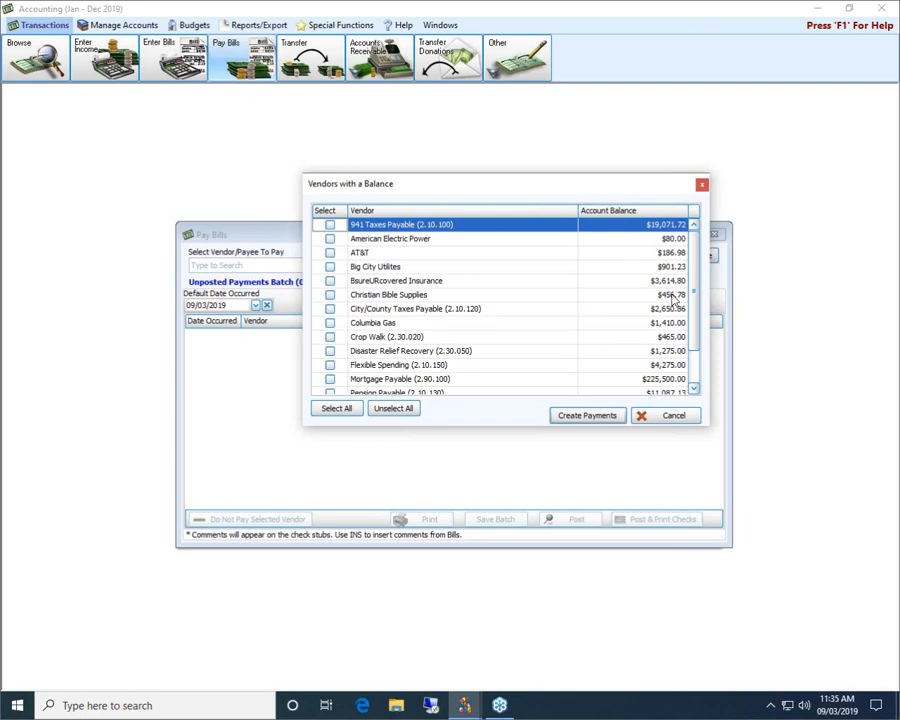
{"action": "scroll", "coordinate": [422, 347], "scroll_direction": "down", "scroll_amount": 1}
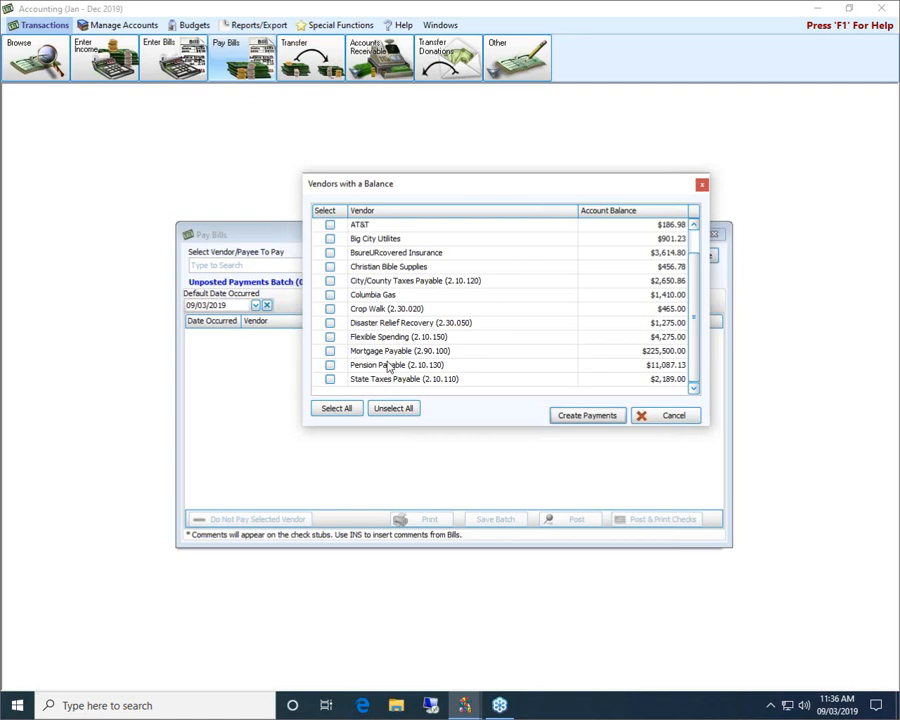
{"action": "left_click", "coordinate": [331, 310]}
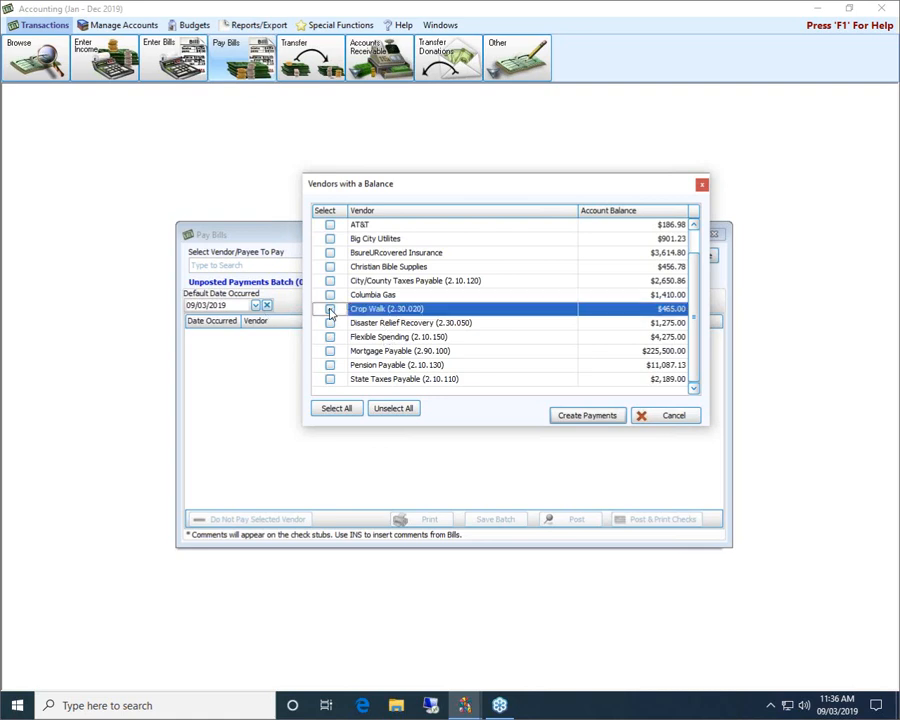
{"action": "left_click", "coordinate": [587, 415]}
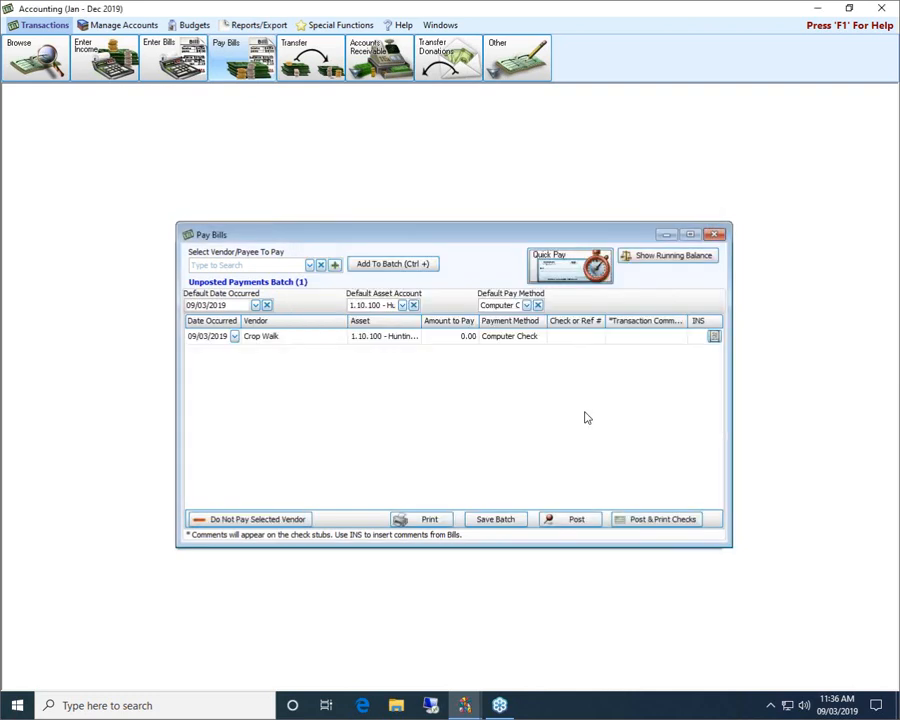
- Set the Crop Walk amount to pay to 465.00, and close Pay Bills without keeping the batch
{"action": "left_click", "coordinate": [460, 341]}
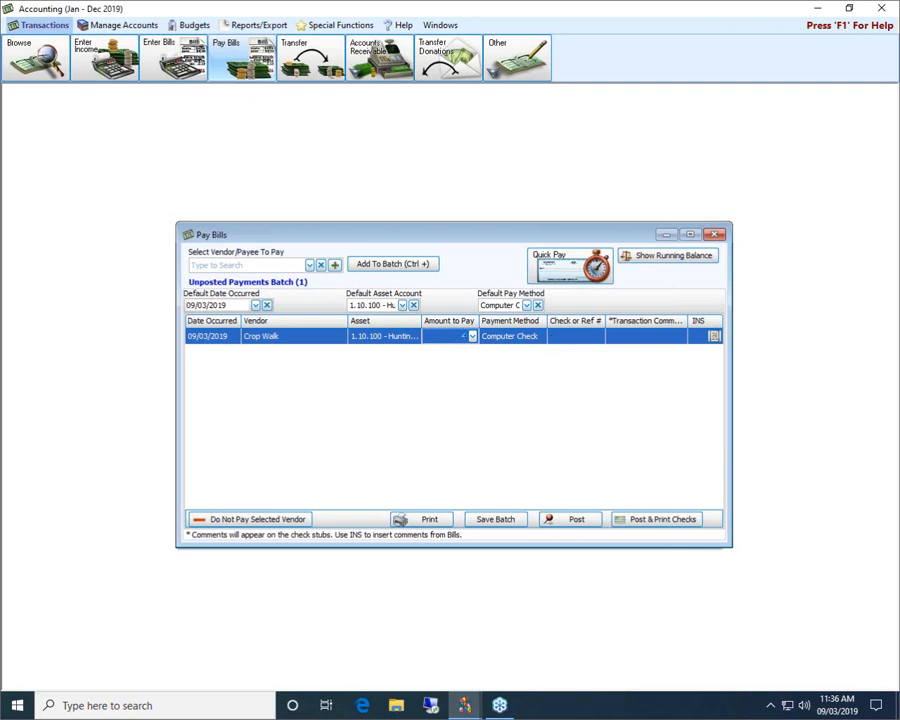
{"action": "type", "text": "465"}
{"action": "left_click", "coordinate": [576, 268]}
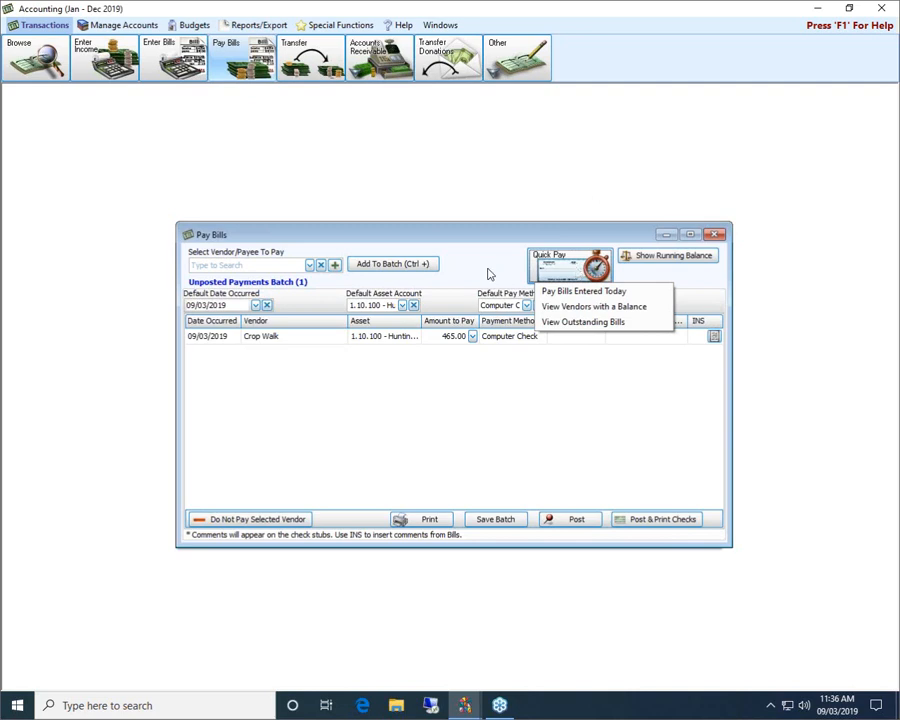
{"action": "left_click", "coordinate": [714, 234]}
{"action": "left_click", "coordinate": [474, 379]}
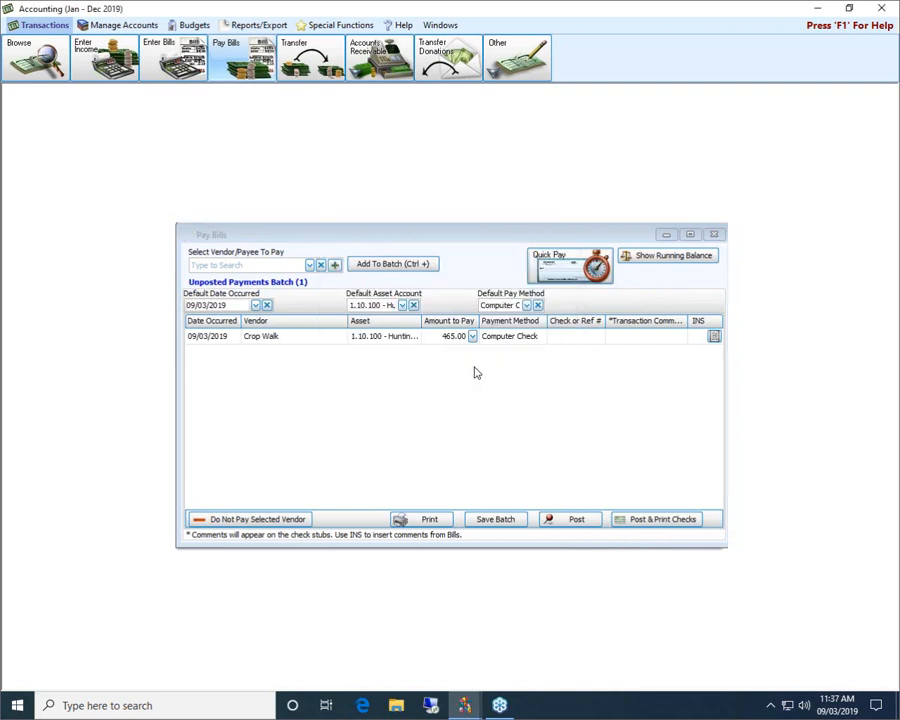
- Start a new Pay Bills batch and use Quick Pay's vendors with a balance to add a Crop Walk (2.30.020) payment
{"action": "left_click", "coordinate": [495, 480]}
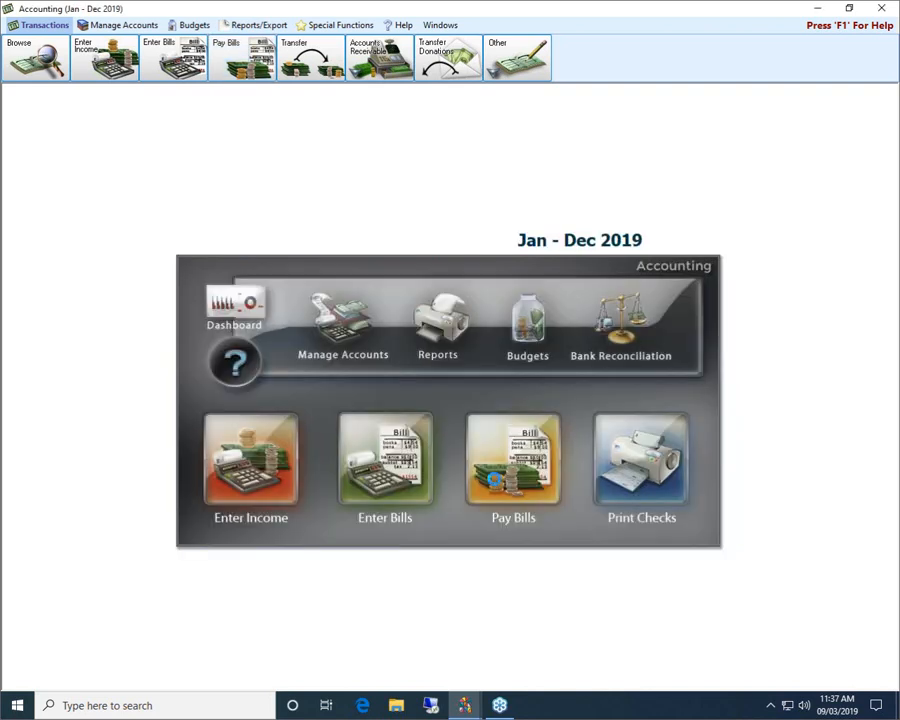
{"action": "left_click", "coordinate": [565, 268]}
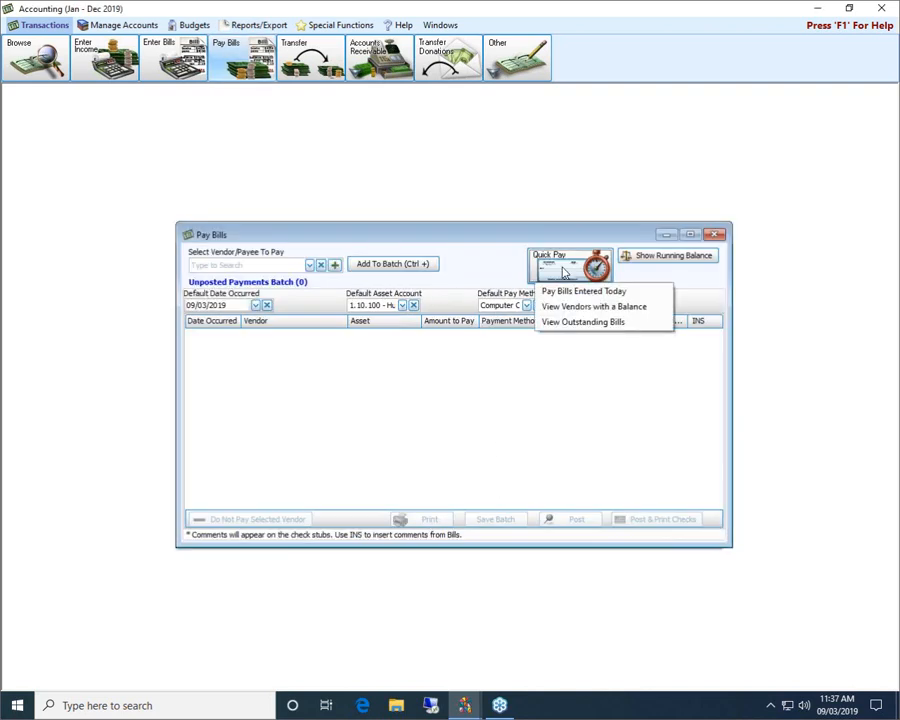
{"action": "left_click", "coordinate": [590, 306]}
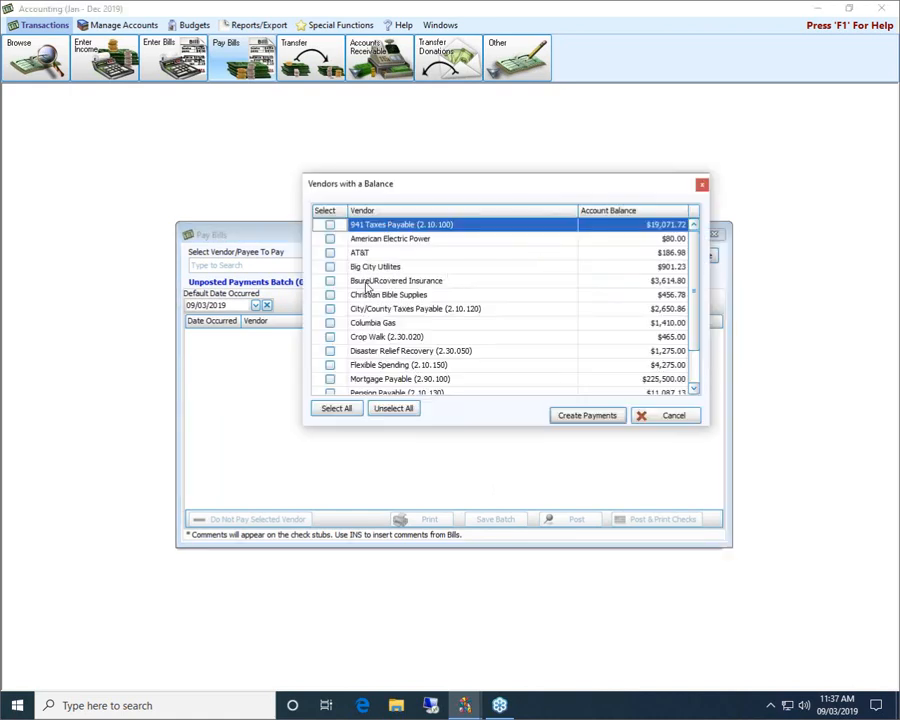
{"action": "mouse_move", "coordinate": [695, 288]}
{"action": "left_mouse_down"}
{"action": "mouse_move", "coordinate": [696, 334]}
{"action": "mouse_move", "coordinate": [697, 264]}
{"action": "left_mouse_up"}
{"action": "scroll", "coordinate": [680, 285], "scroll_direction": "down", "scroll_amount": 2}
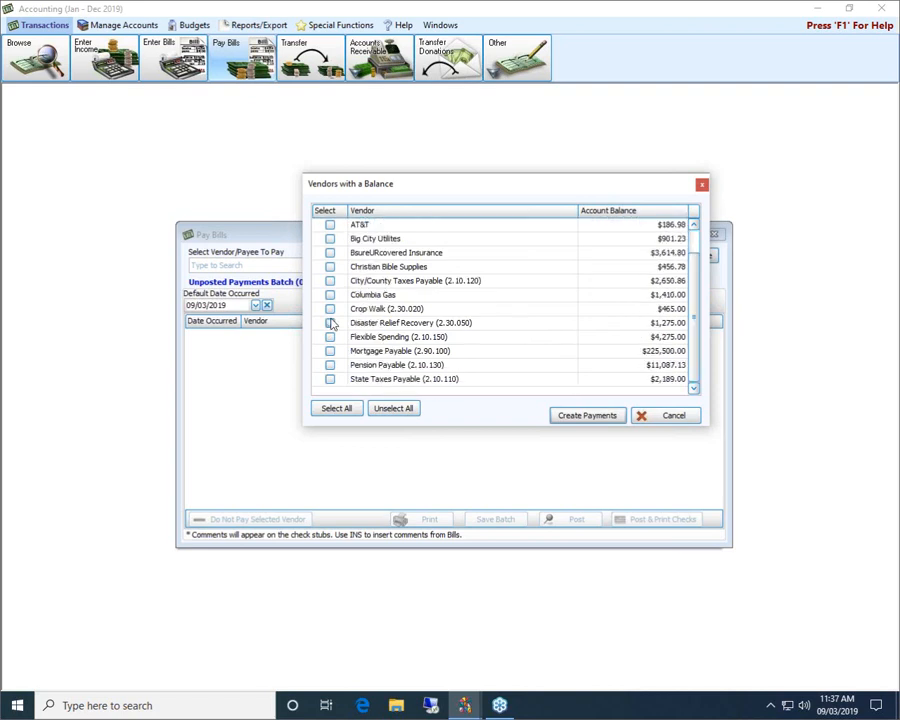
{"action": "left_click", "coordinate": [330, 309]}
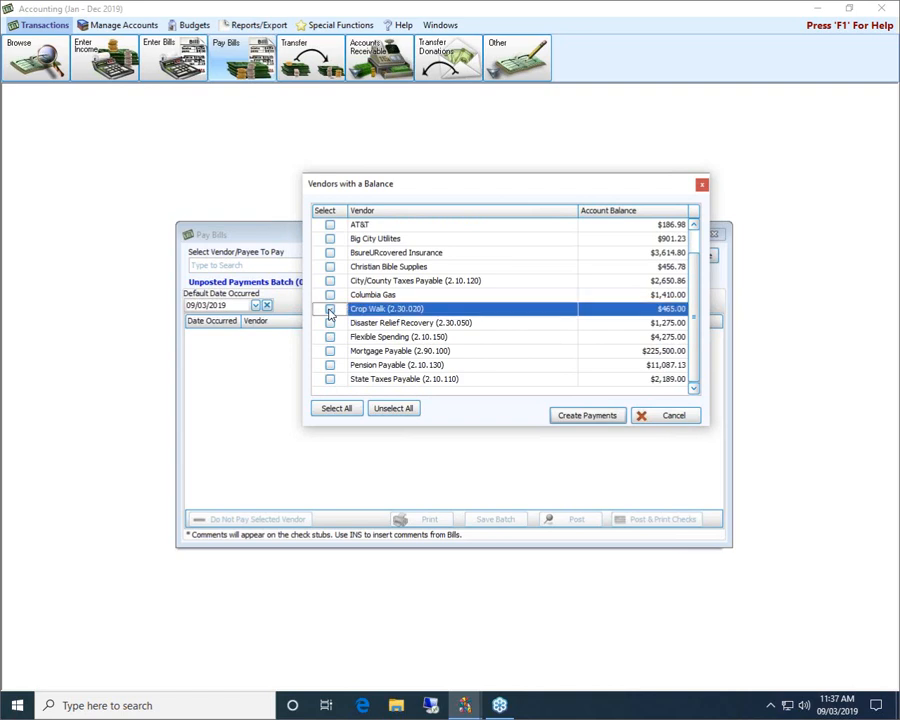
{"action": "left_click", "coordinate": [572, 415]}
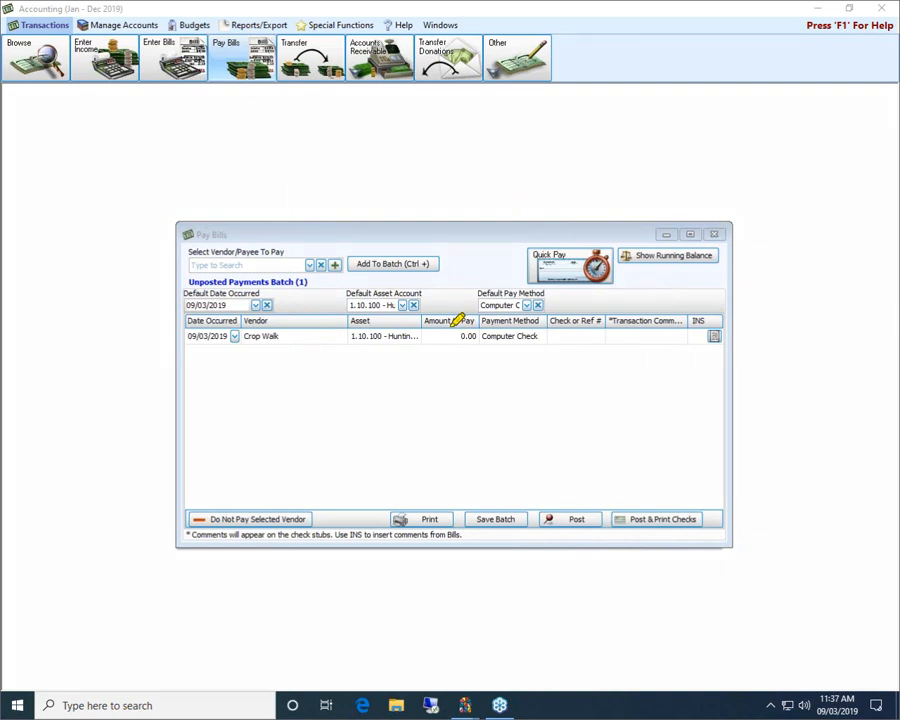
{"action": "mouse_move", "coordinate": [455, 318]}
{"action": "left_mouse_down"}
{"action": "mouse_move", "coordinate": [508, 318]}
{"action": "mouse_move", "coordinate": [437, 342]}
{"action": "mouse_move", "coordinate": [445, 328]}
{"action": "left_mouse_up"}
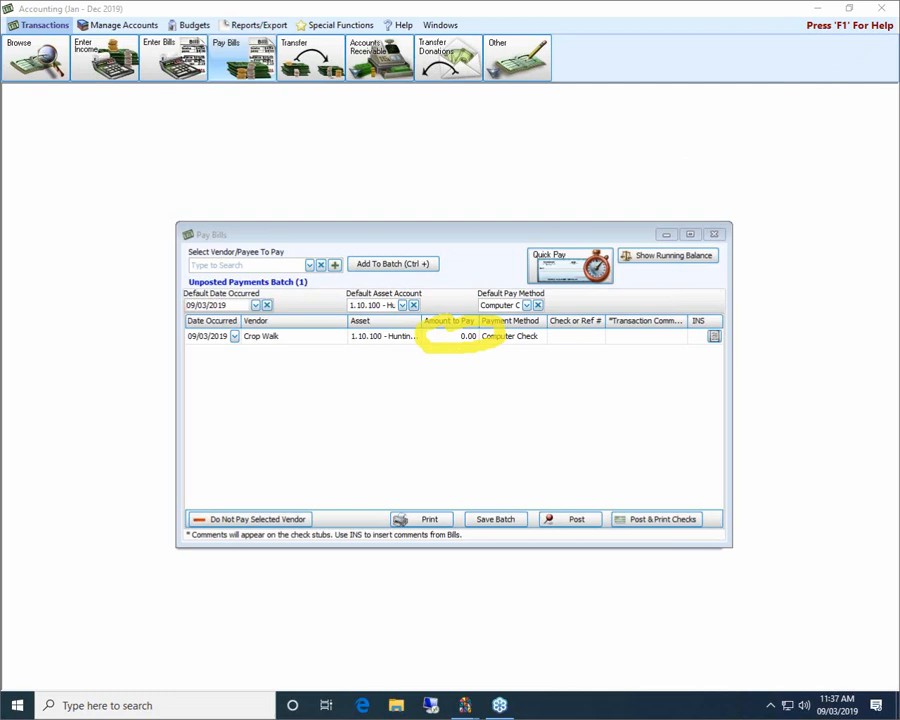
{"action": "key", "text": "Escape"}
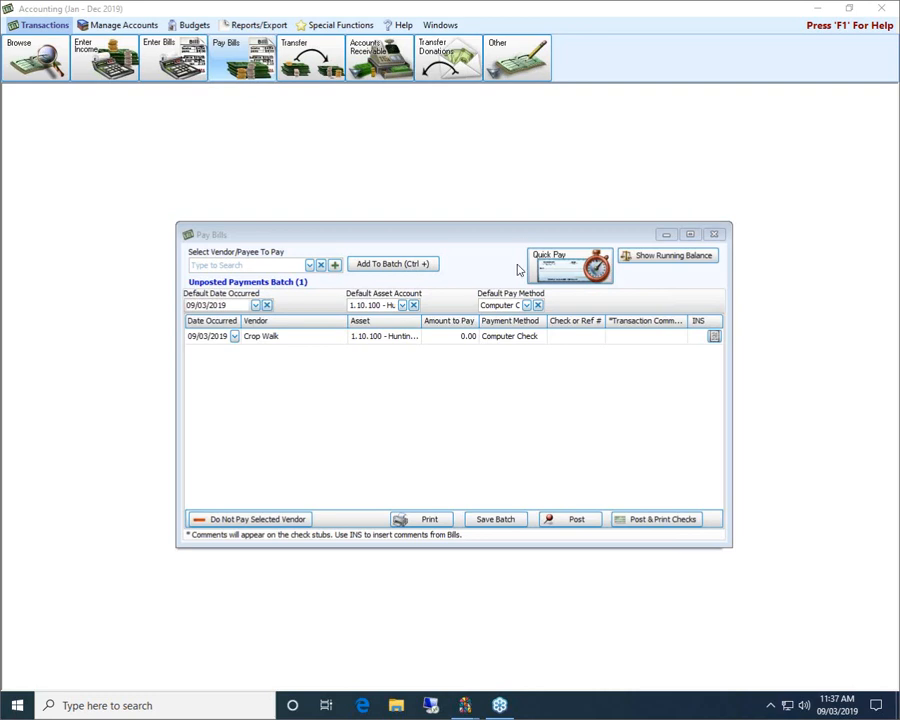
- Use Quick Pay's outstanding bills to create payments for AT&T's $125.00 bill, Columbia Gas, American Electric Power and Christian Bible Supplies
{"action": "left_click", "coordinate": [562, 268]}
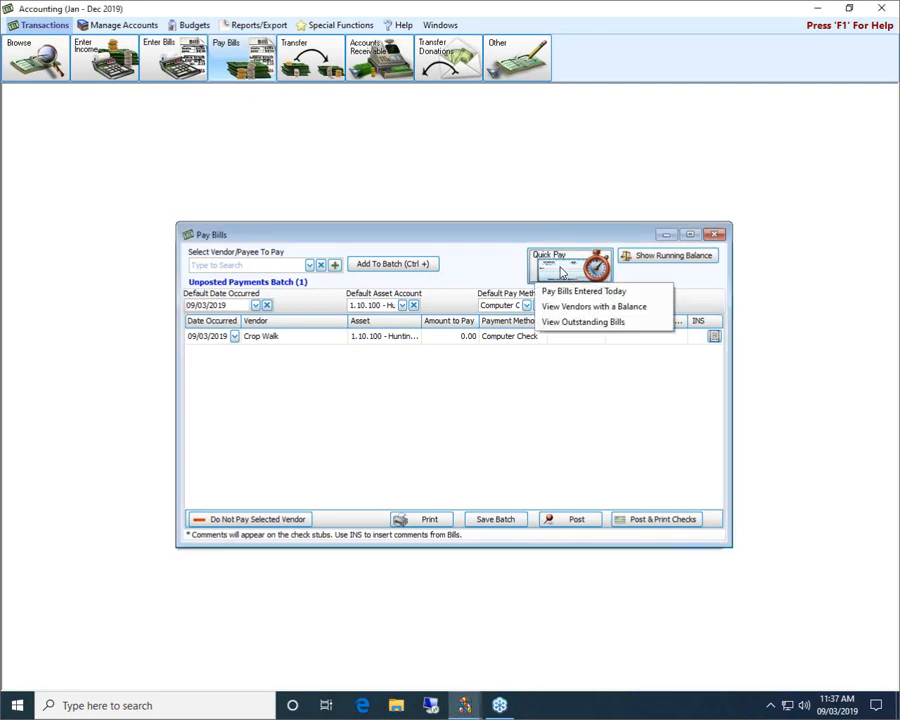
{"action": "left_click", "coordinate": [565, 323]}
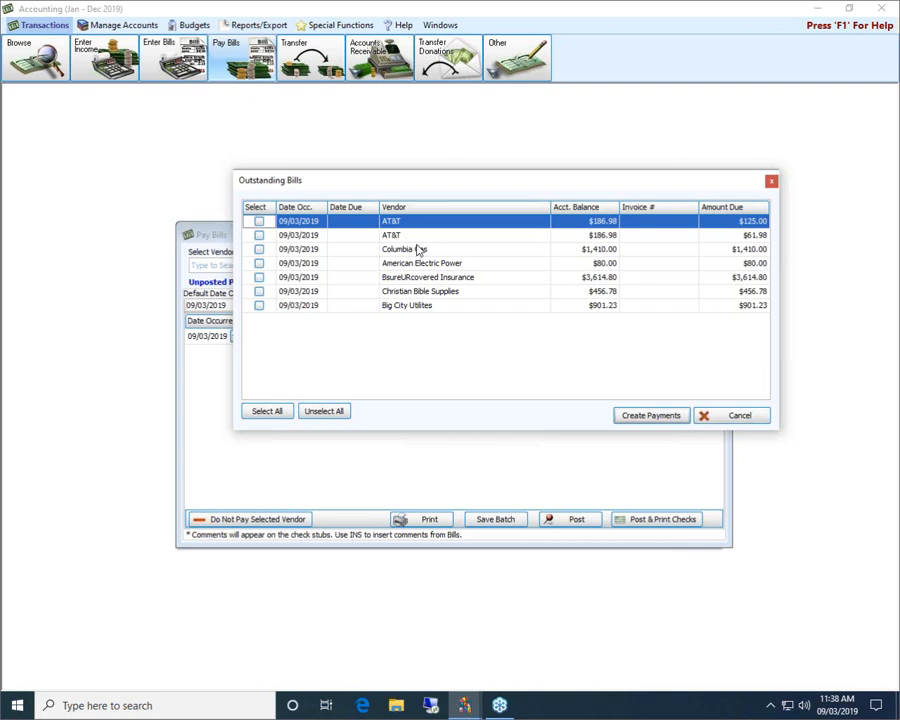
{"action": "left_click", "coordinate": [259, 221]}
{"action": "left_click", "coordinate": [259, 249]}
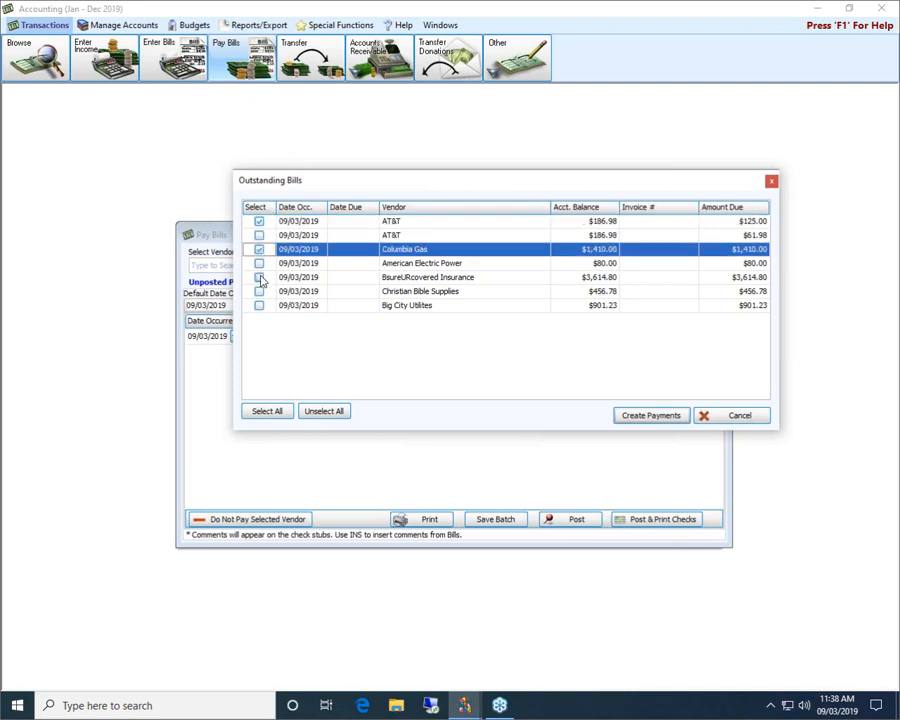
{"action": "left_click", "coordinate": [259, 263]}
{"action": "left_click", "coordinate": [259, 291]}
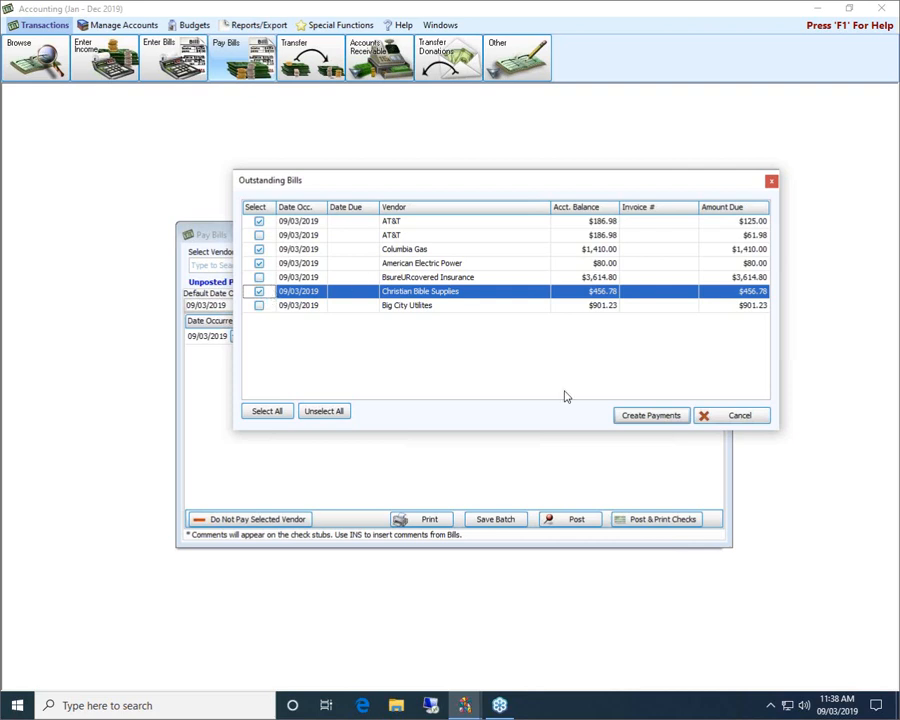
{"action": "left_click", "coordinate": [636, 415]}
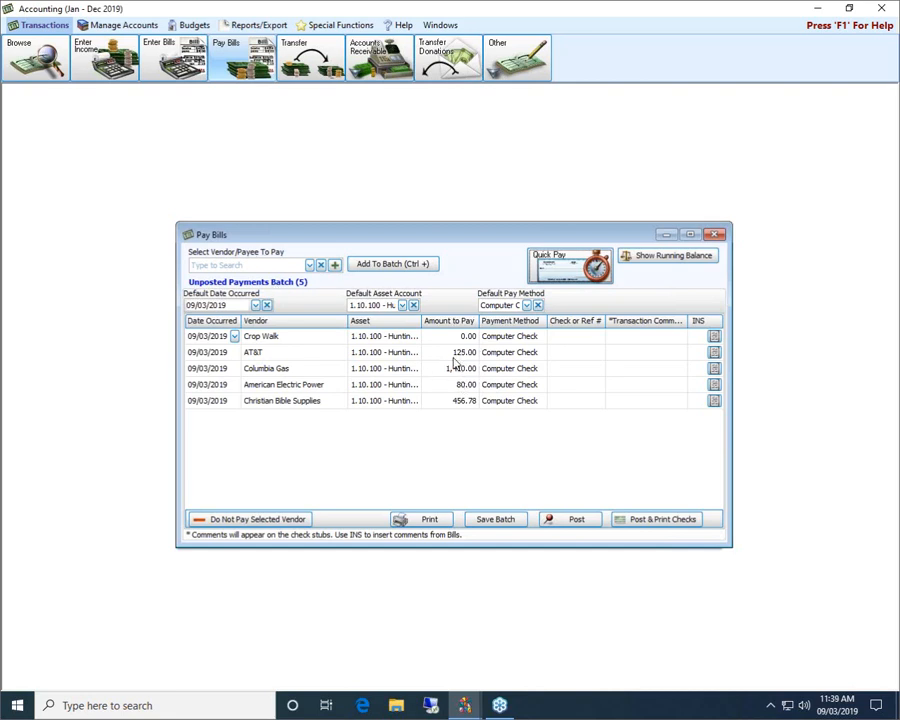
- Review the outstanding bills behind each new payment, and include AT&T's 61.98 Internet fee bill in its payment
{"action": "left_click", "coordinate": [323, 352]}
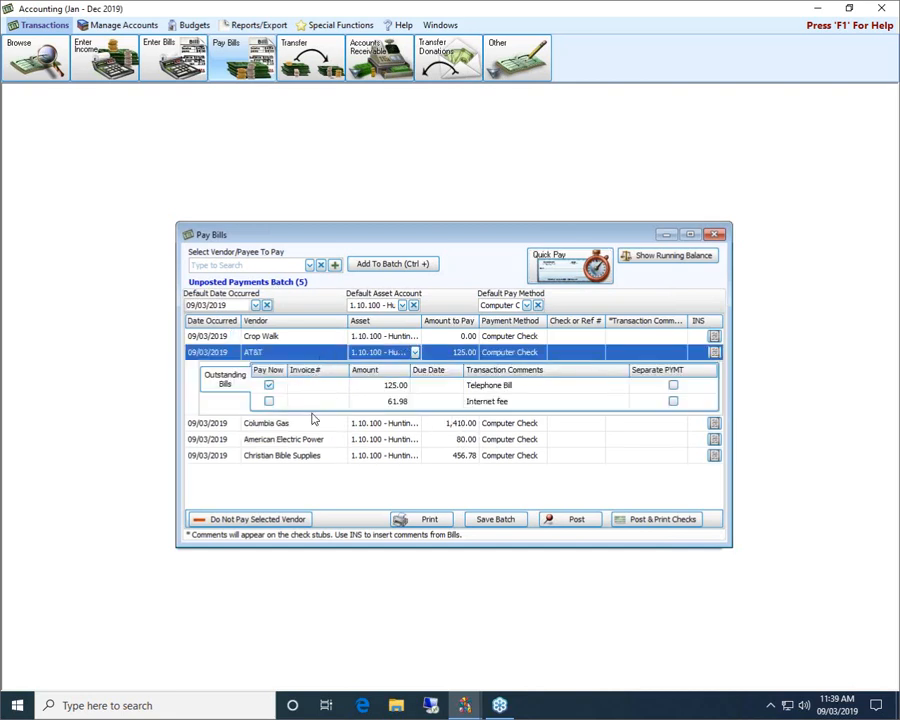
{"action": "key", "text": "Down"}
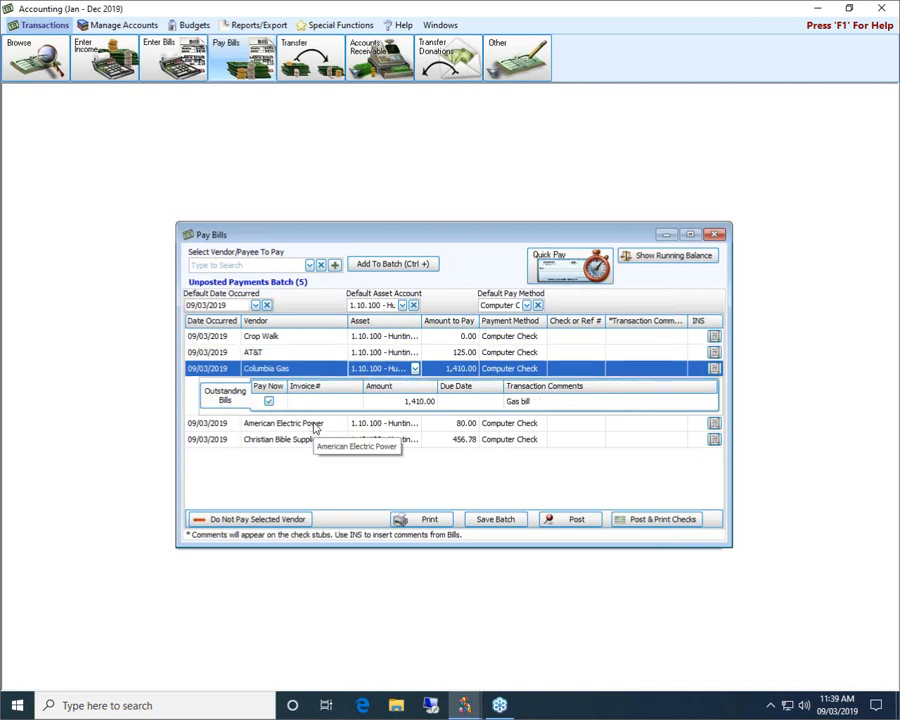
{"action": "key", "text": "Down"}
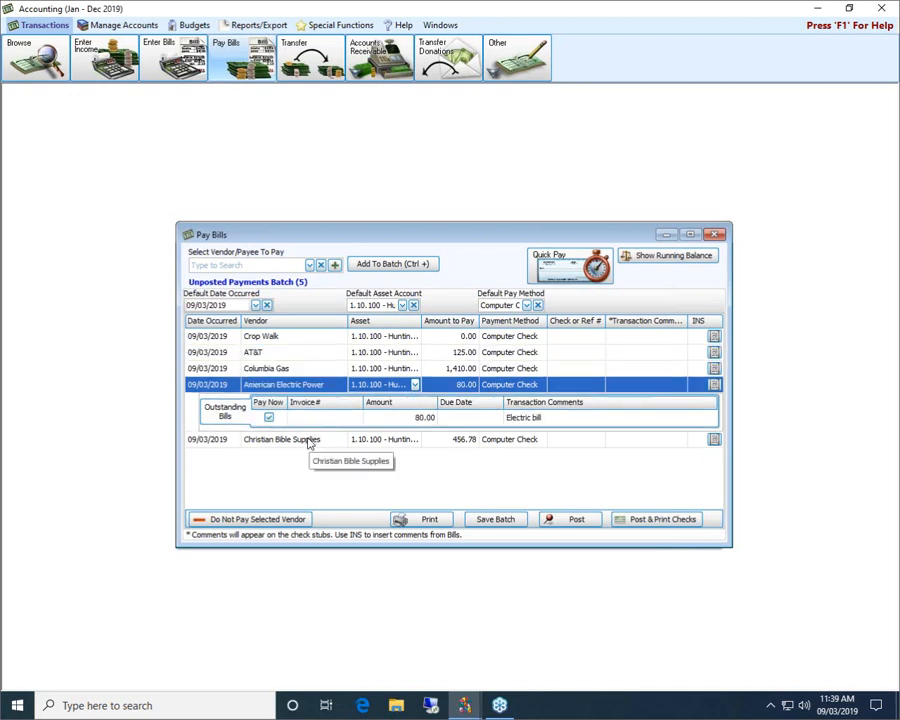
{"action": "key", "text": "Down"}
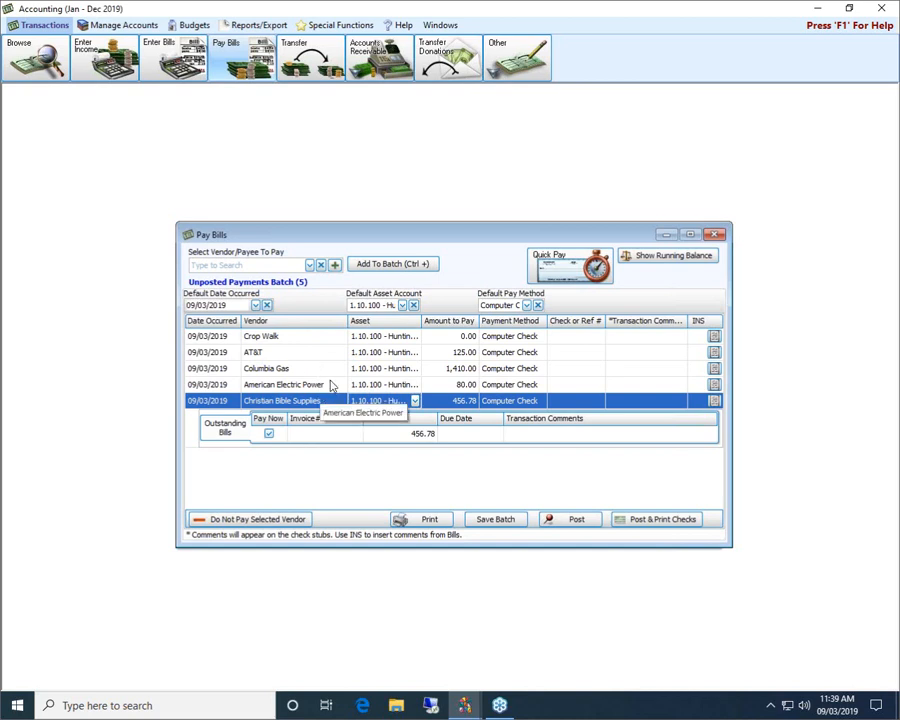
{"action": "left_click", "coordinate": [262, 356]}
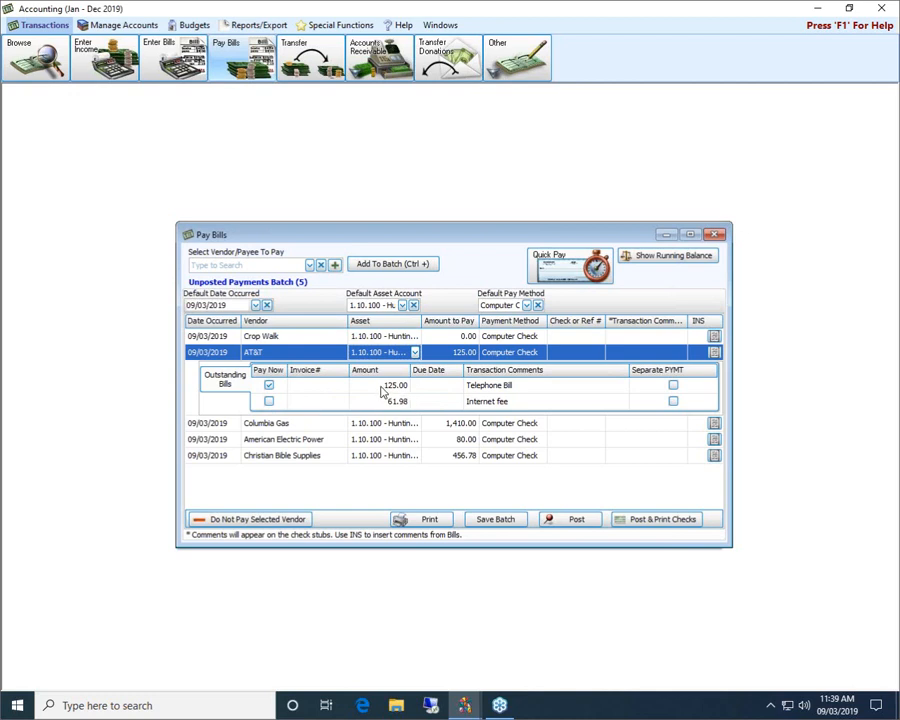
{"action": "left_click", "coordinate": [268, 401]}
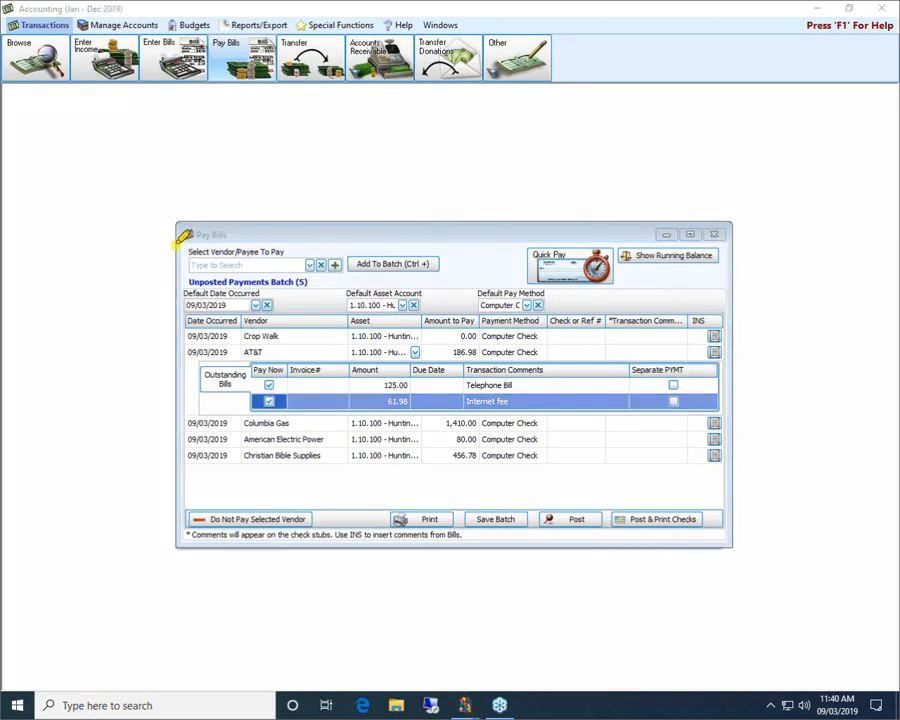
{"action": "mouse_move", "coordinate": [183, 237]}
{"action": "left_mouse_down"}
{"action": "mouse_move", "coordinate": [255, 224]}
{"action": "mouse_move", "coordinate": [432, 232]}
{"action": "mouse_move", "coordinate": [410, 275]}
{"action": "mouse_move", "coordinate": [247, 283]}
{"action": "mouse_move", "coordinate": [157, 255]}
{"action": "left_mouse_up"}
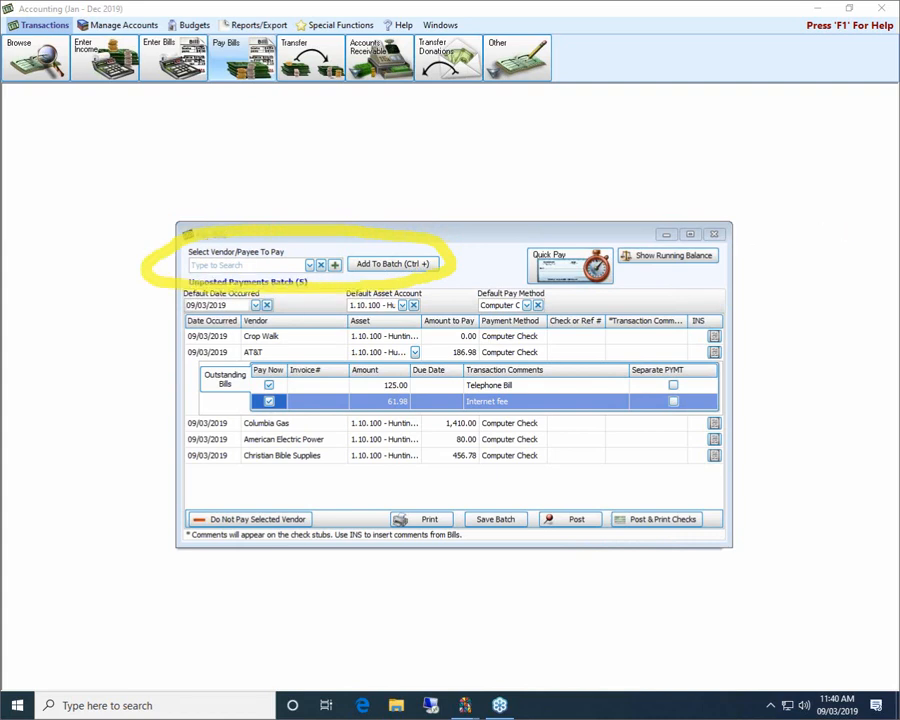
{"action": "key", "text": "Escape"}
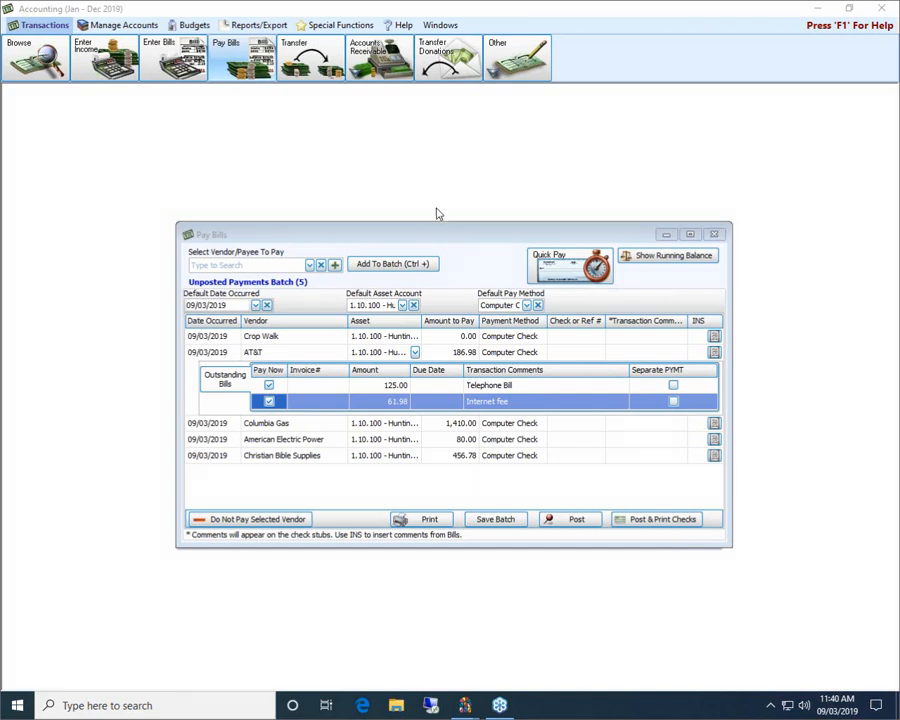
- Browse the list of vendors and payees to pay, and sort it by account number
{"action": "left_click", "coordinate": [309, 265]}
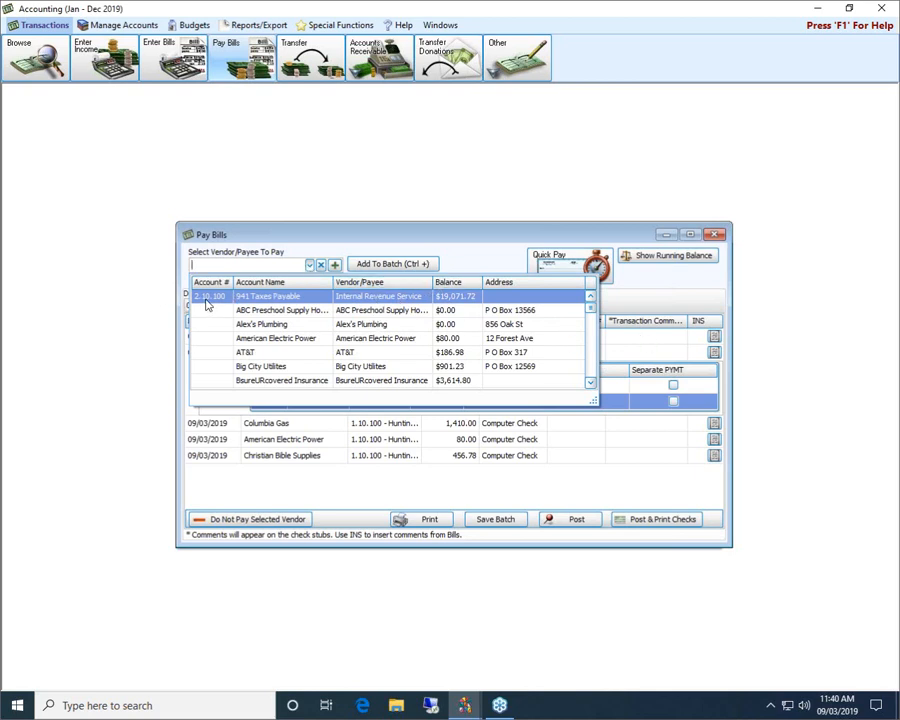
{"action": "left_click", "coordinate": [589, 350]}
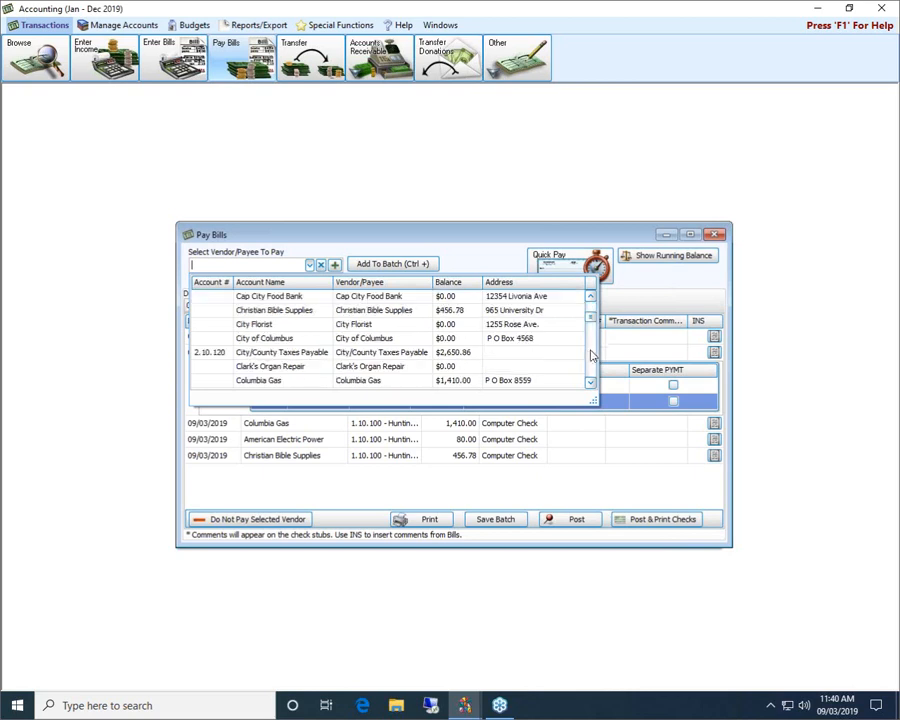
{"action": "left_click", "coordinate": [590, 366]}
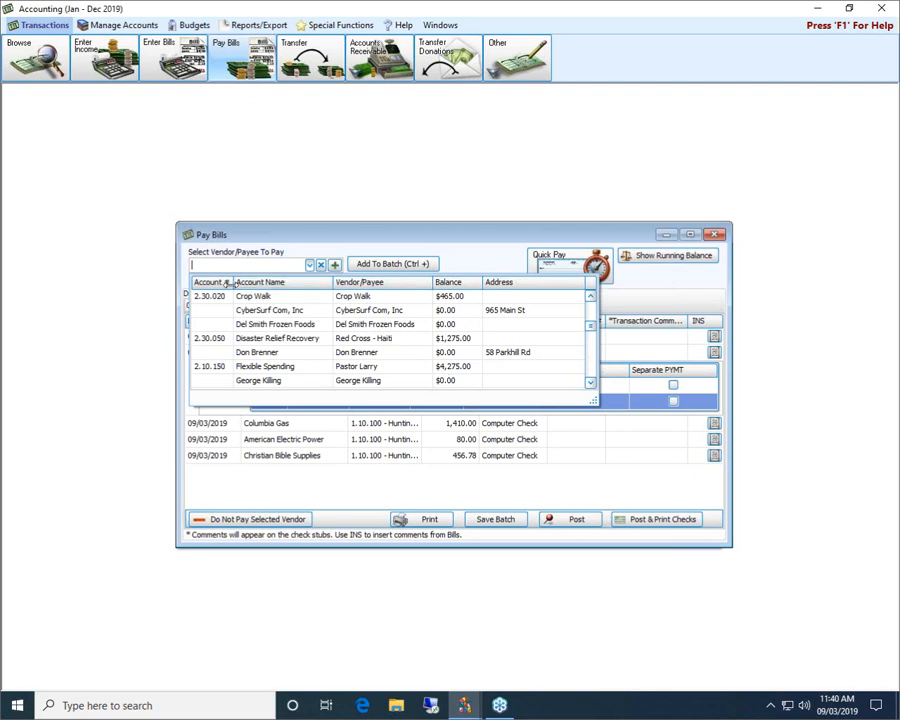
{"action": "left_click", "coordinate": [201, 284]}
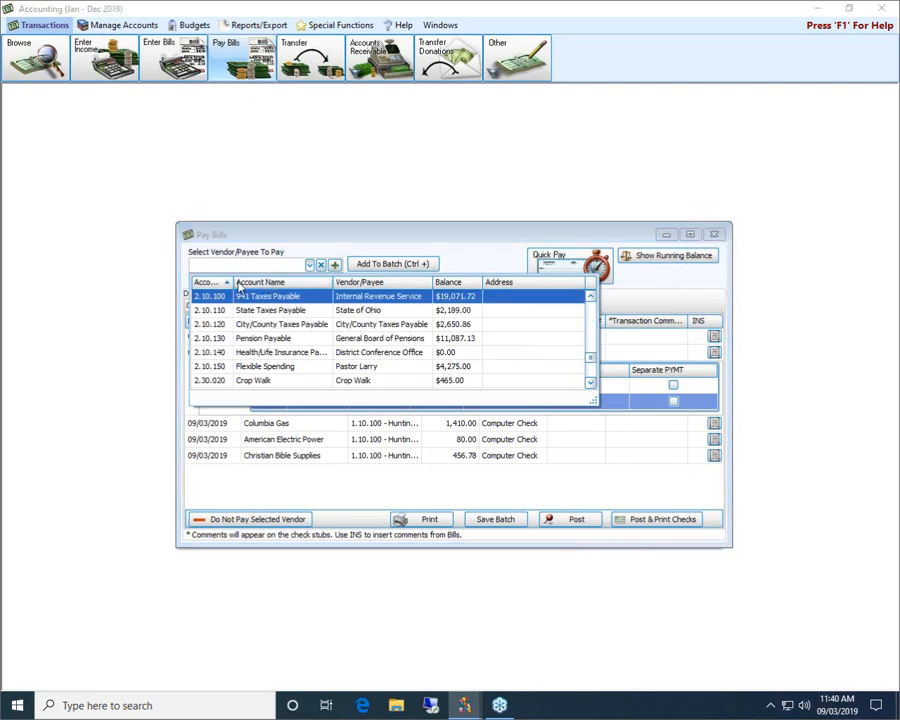
- Choose Cap City Food Bank as the vendor to pay and add it to the payments batch
{"action": "left_click_drag", "start_coordinate": [590, 362], "coordinate": [594, 300]}
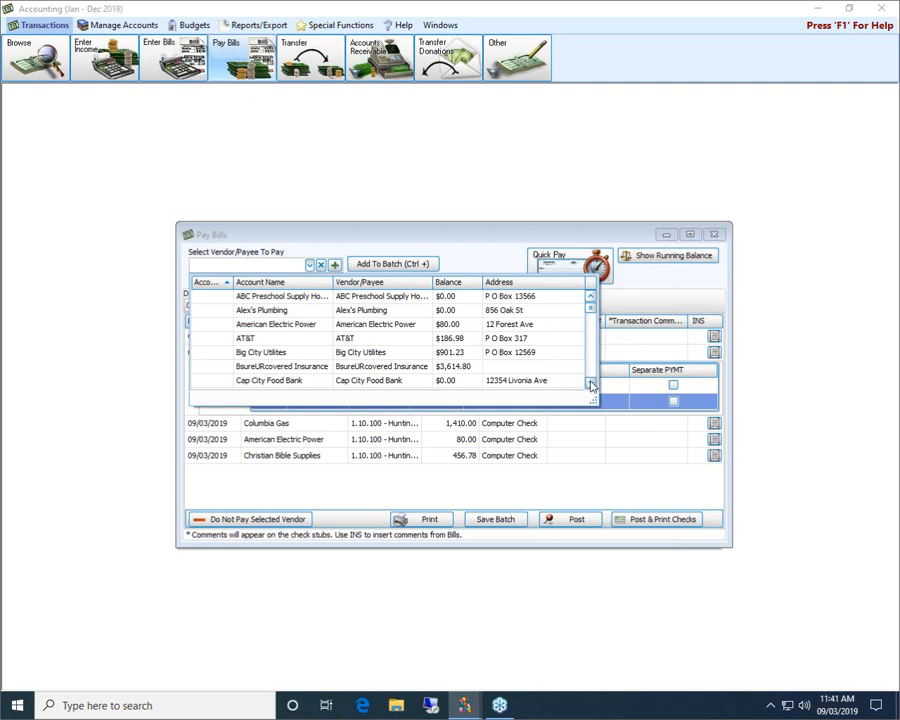
{"action": "scroll", "coordinate": [591, 378], "scroll_direction": "down", "scroll_amount": 3}
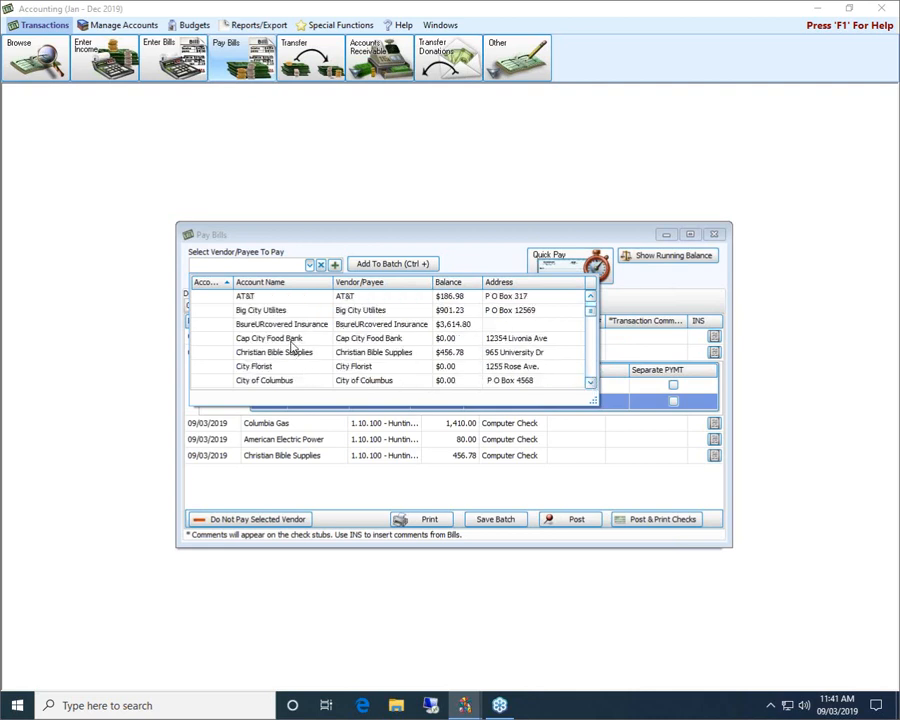
{"action": "left_click", "coordinate": [293, 340]}
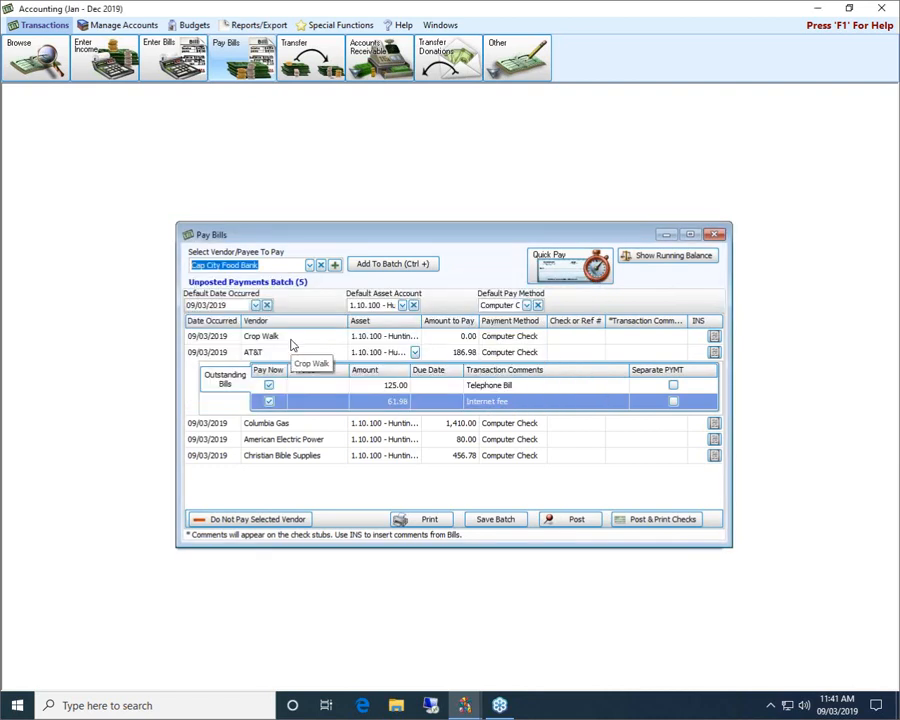
{"action": "left_click", "coordinate": [309, 266]}
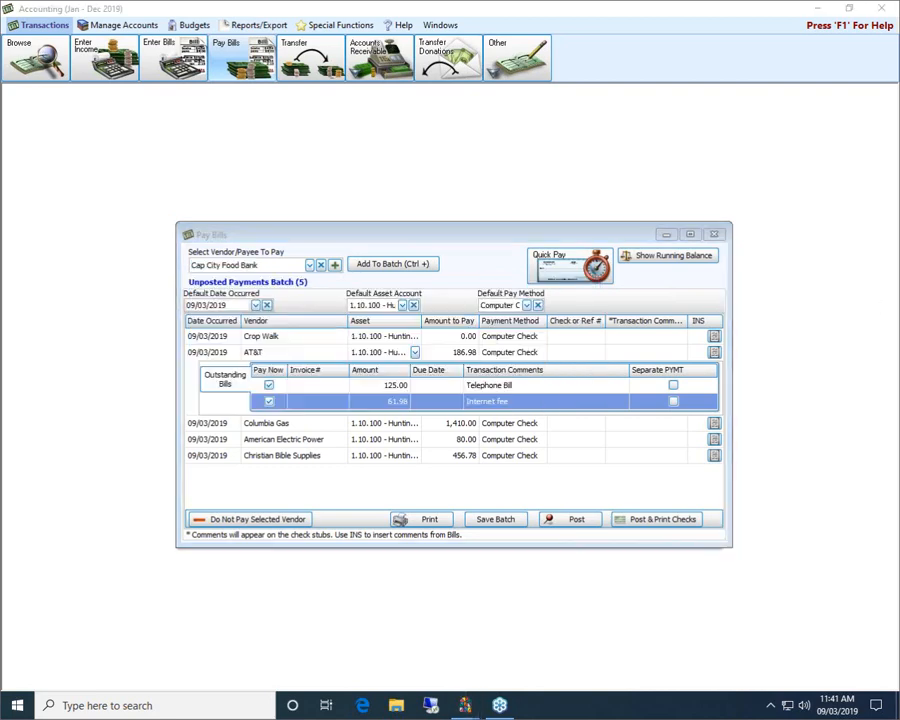
{"action": "left_click", "coordinate": [309, 266]}
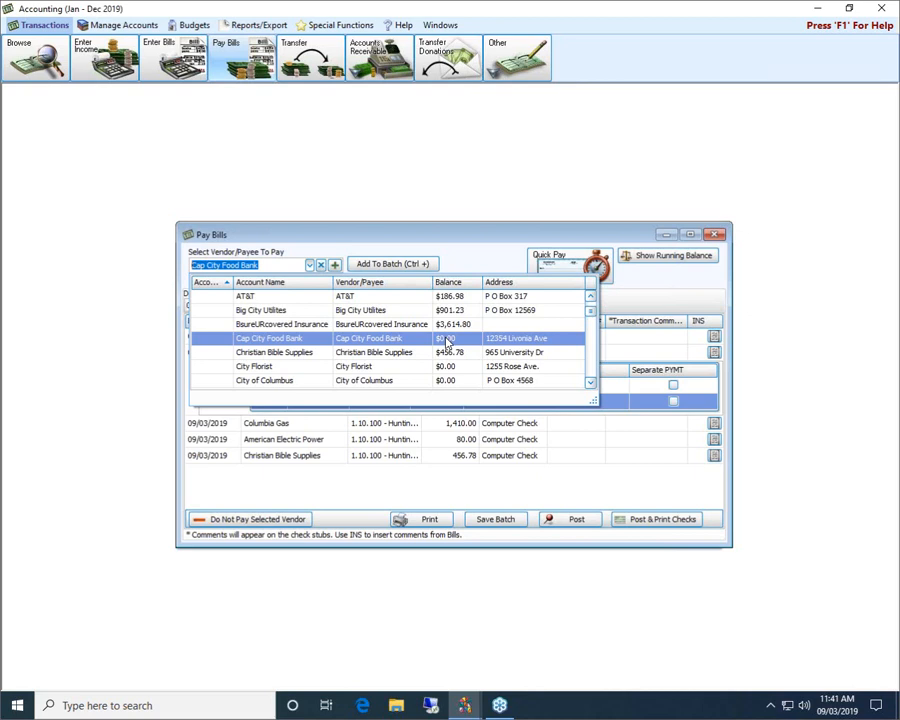
{"action": "left_click", "coordinate": [446, 341]}
{"action": "left_click", "coordinate": [406, 266]}
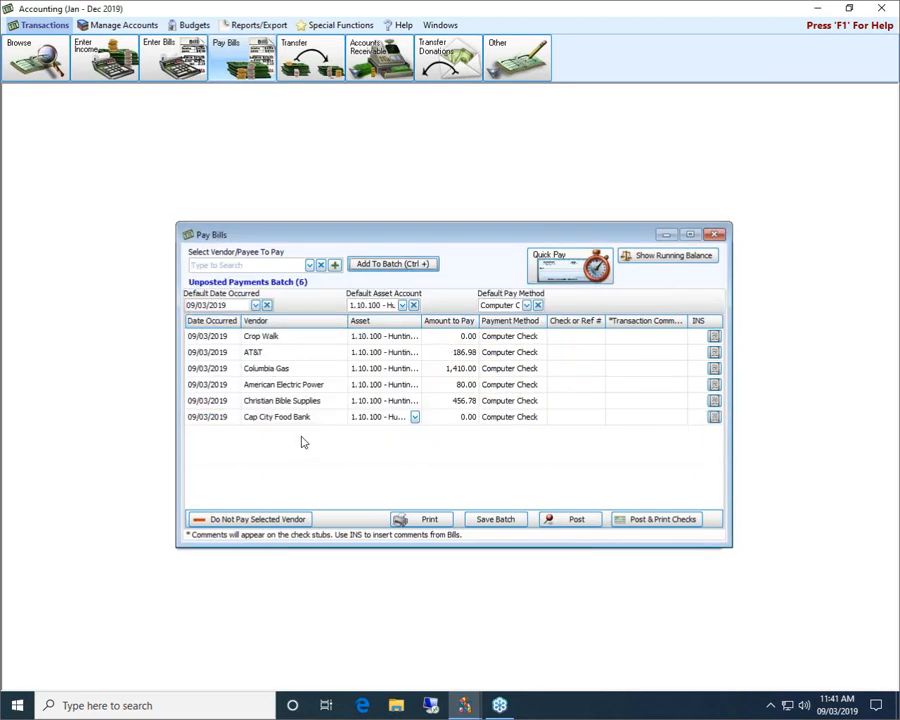
- Set the amount to pay to 250.00 for Cap City Food Bank and 465.00 for Crop Walk
{"action": "left_click", "coordinate": [465, 418]}
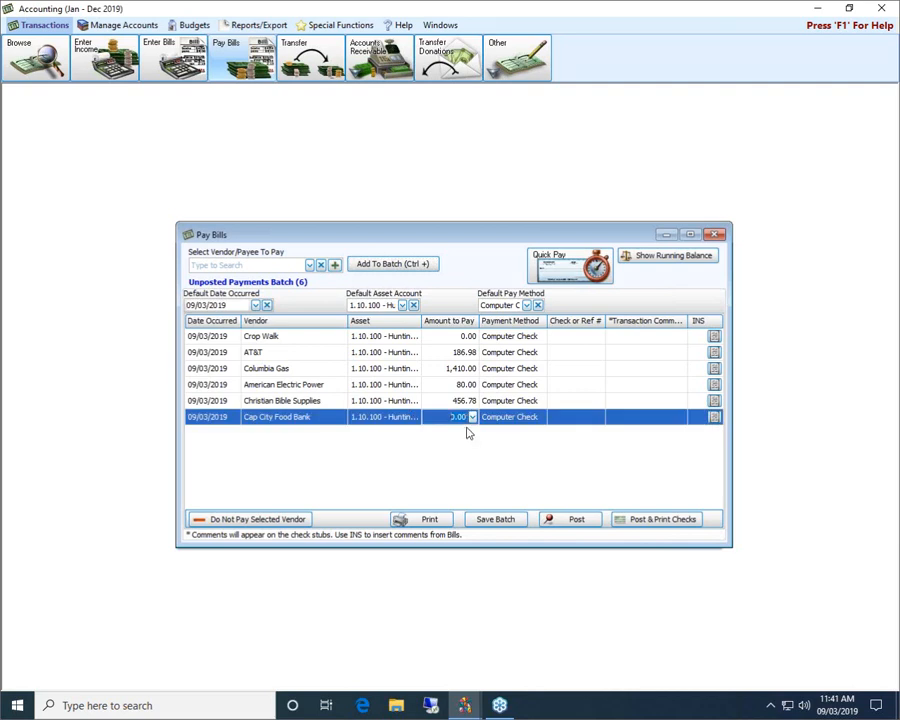
{"action": "type", "text": "250"}
{"action": "left_click", "coordinate": [462, 336]}
{"action": "type", "text": "465"}
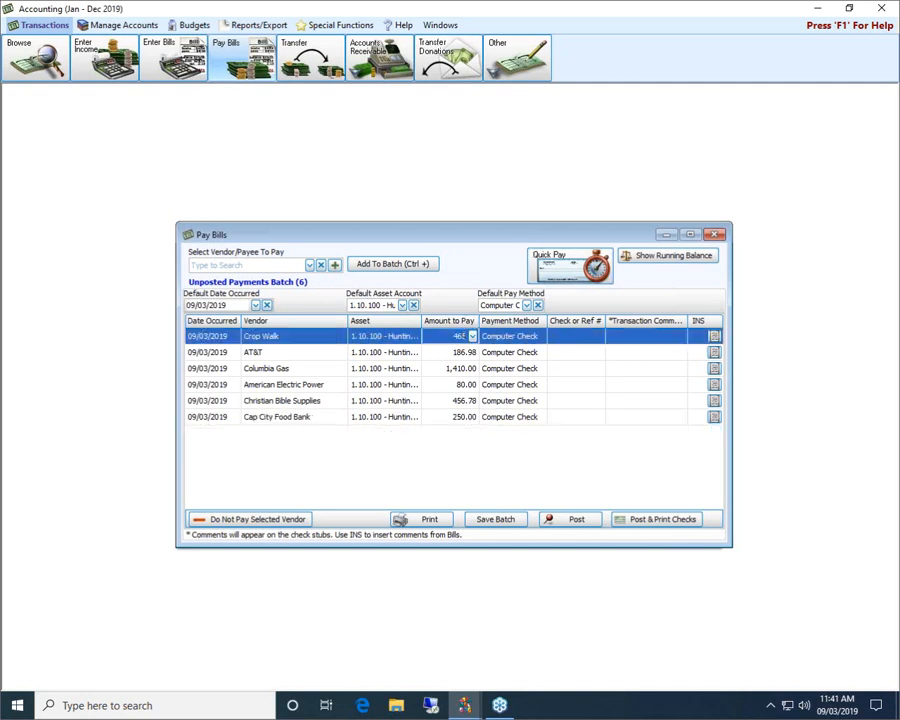
- Show the batch's running balances, enlarge the list to examine Cap City Food Bank's adjusted balance, and close it
{"action": "left_click", "coordinate": [688, 259]}
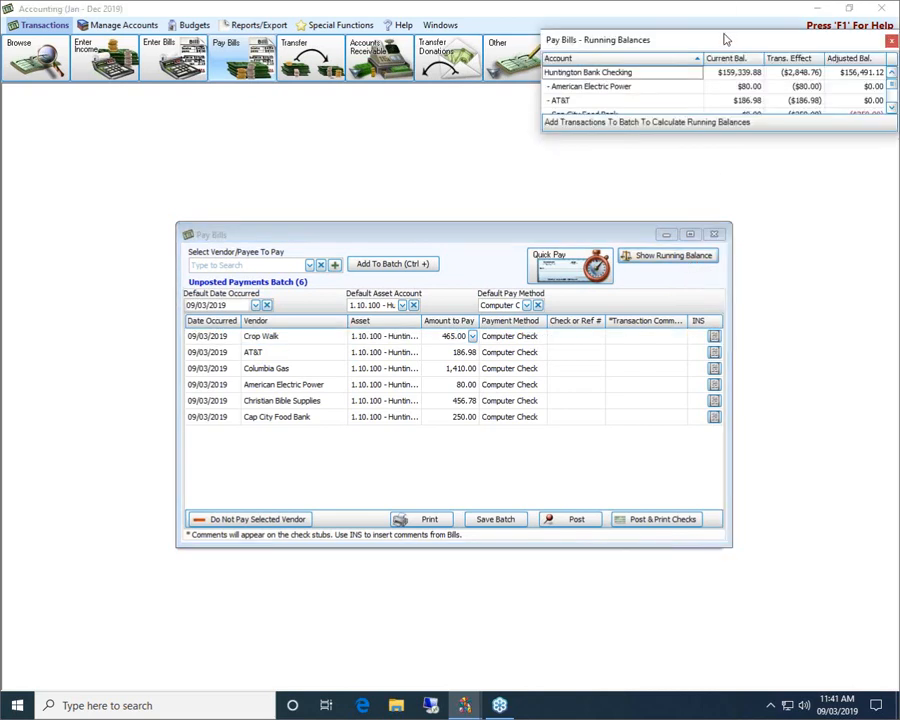
{"action": "left_click_drag", "start_coordinate": [720, 38], "coordinate": [573, 36]}
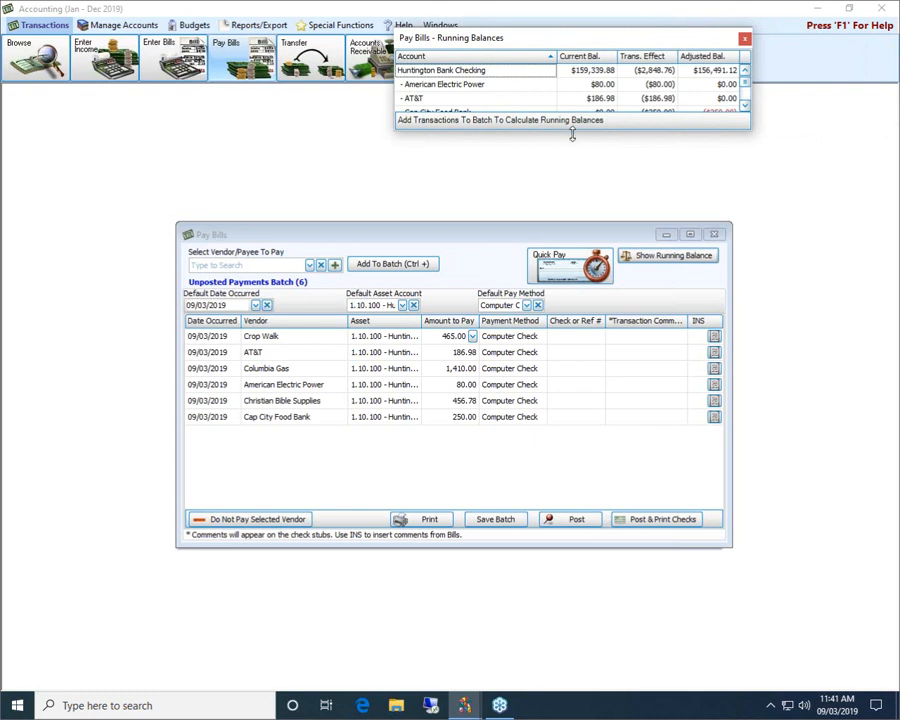
{"action": "left_click_drag", "start_coordinate": [573, 129], "coordinate": [575, 196]}
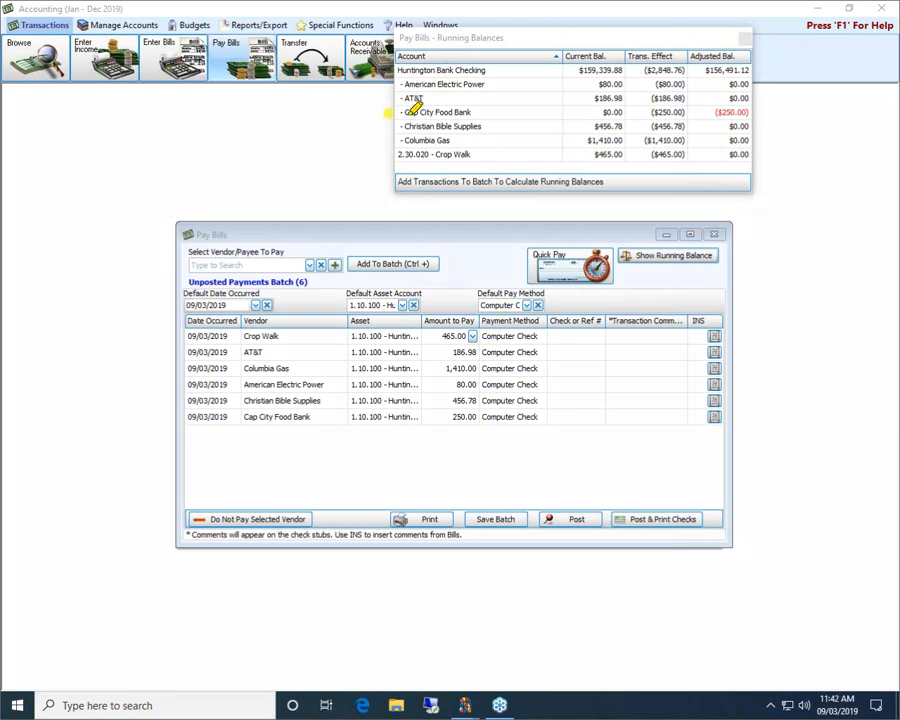
{"action": "left_click_drag", "start_coordinate": [405, 113], "coordinate": [472, 113]}
{"action": "left_click_drag", "start_coordinate": [715, 112], "coordinate": [748, 112]}
{"action": "left_click", "coordinate": [743, 41]}
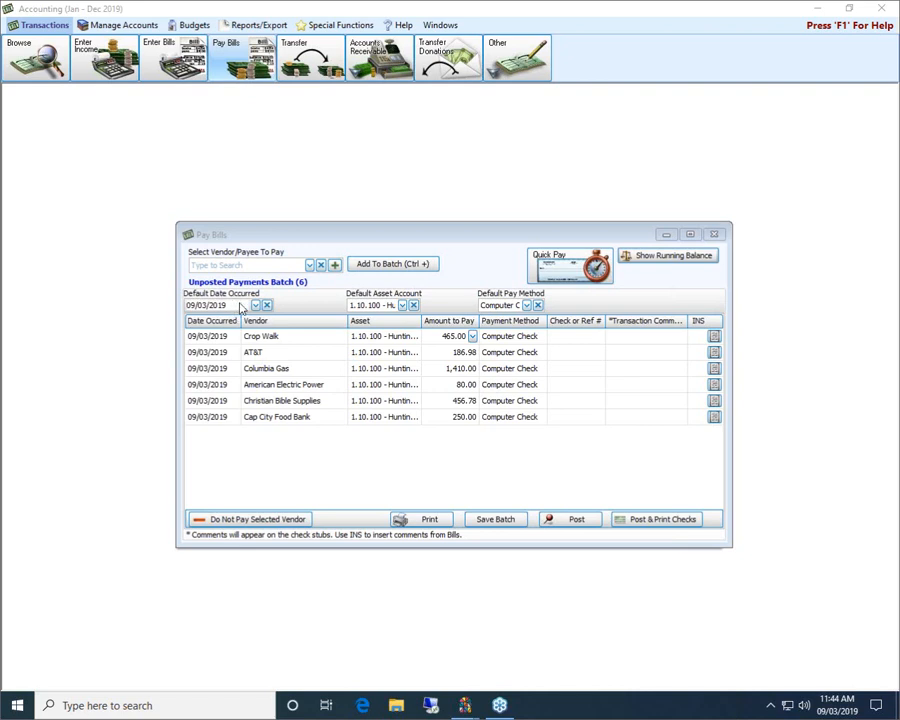
- Change the date occurred of the Cap City Food Bank payment to 09/05/2019
{"action": "left_click", "coordinate": [205, 418]}
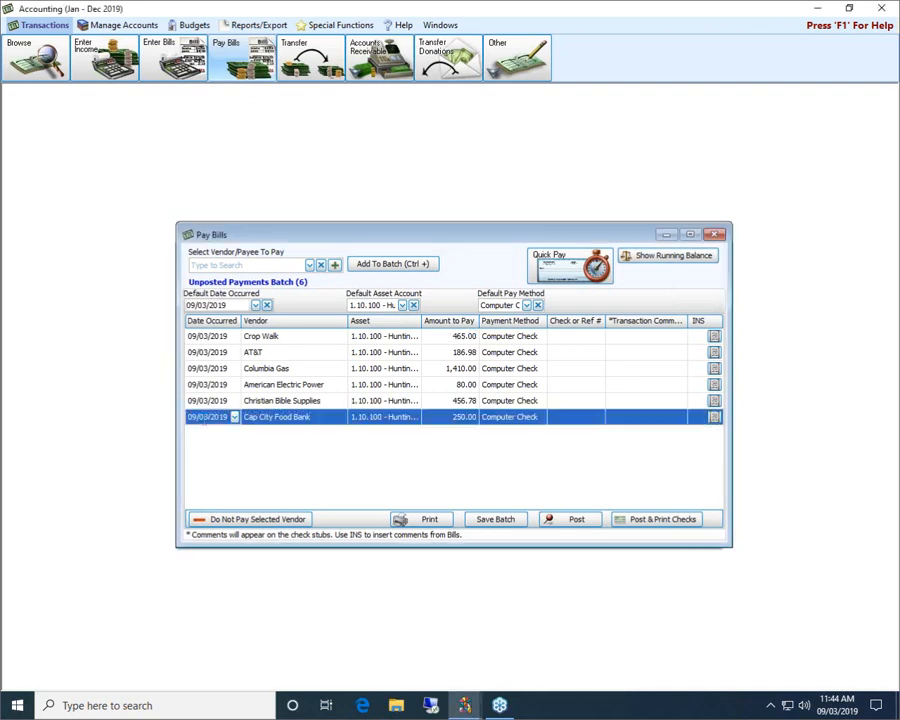
{"action": "left_click", "coordinate": [234, 418]}
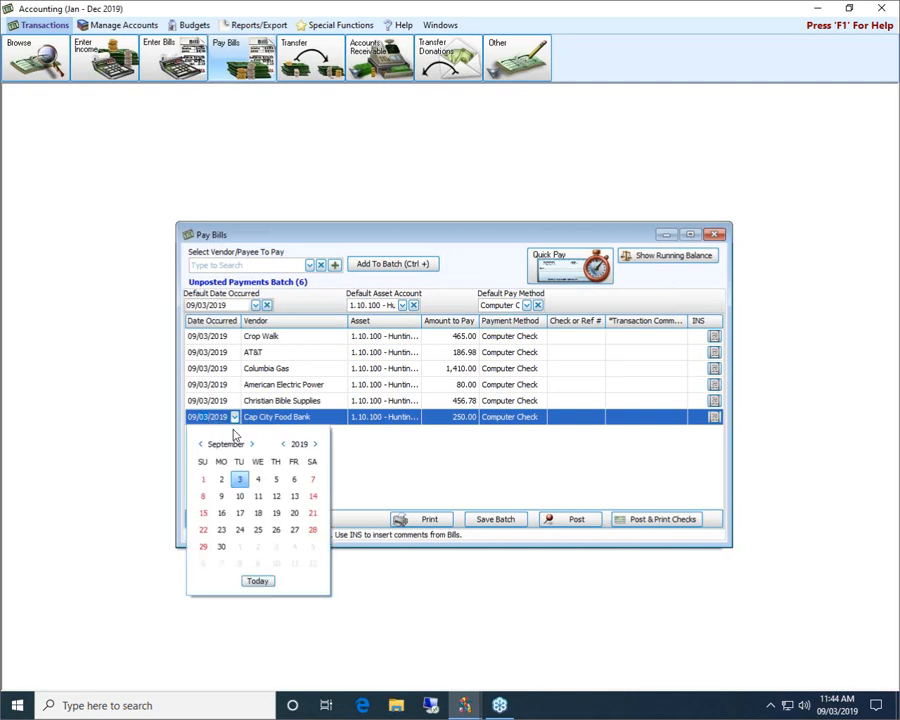
{"action": "left_click", "coordinate": [275, 476]}
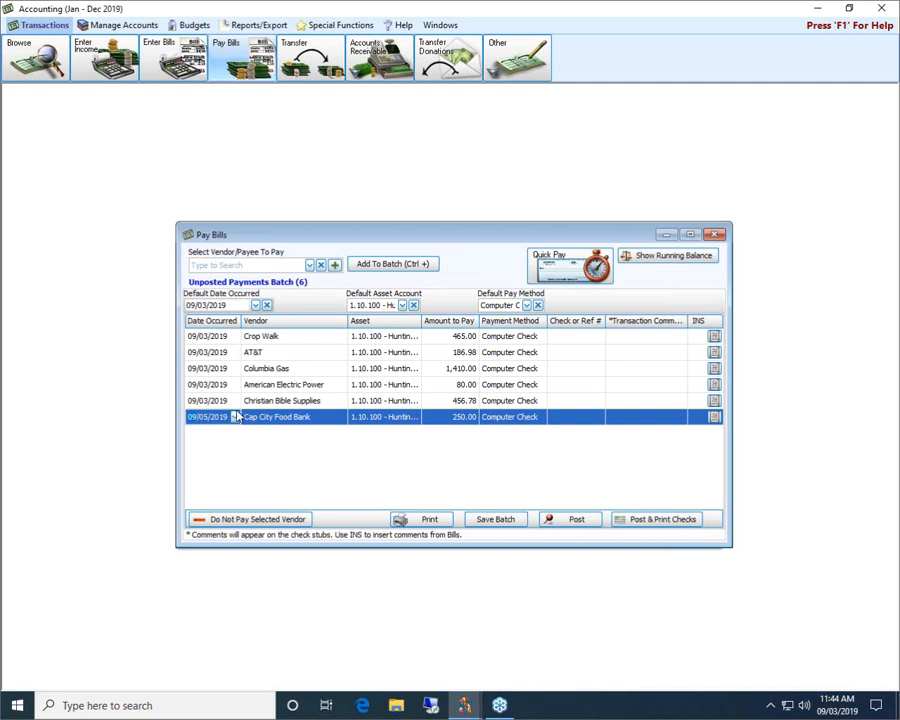
- Examine the outstanding bills behind the Crop Walk, AT&T, Columbia Gas, American Electric Power and Christian Bible Supplies payments
{"action": "left_click", "coordinate": [294, 341]}
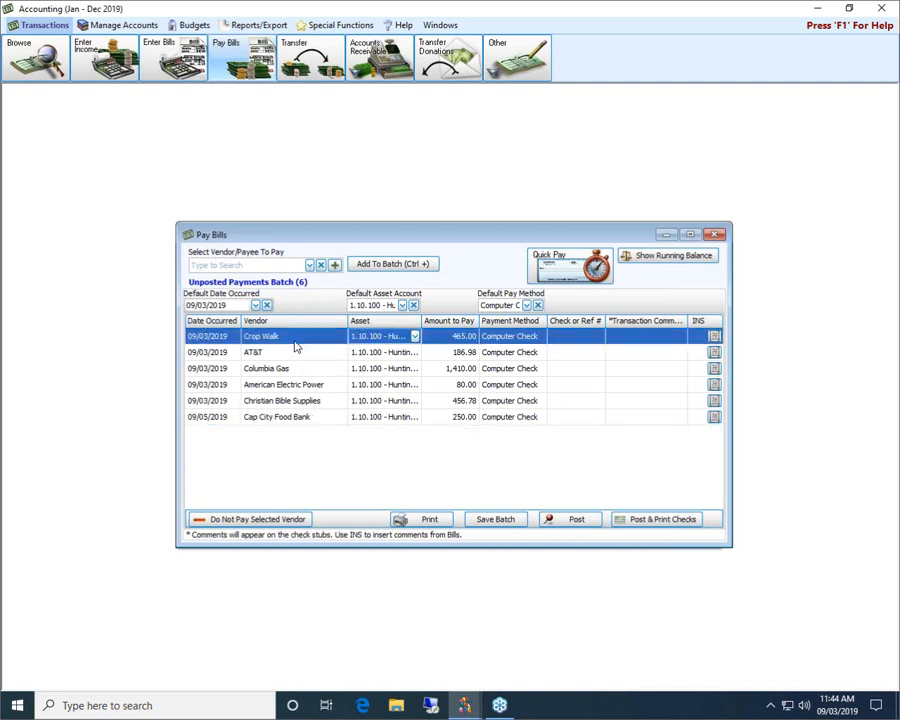
{"action": "left_click", "coordinate": [291, 354]}
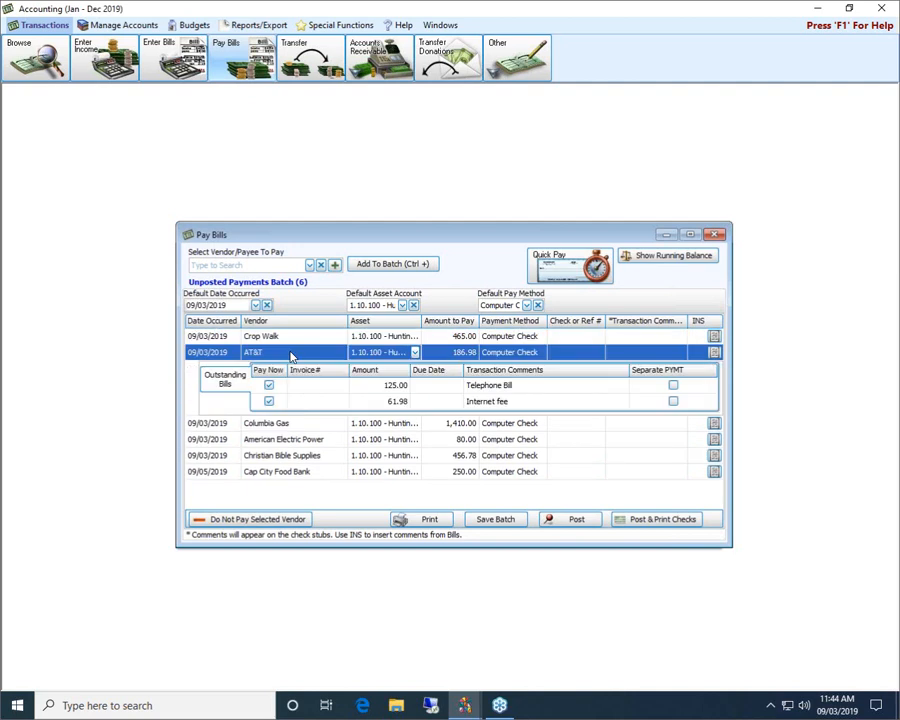
{"action": "left_click", "coordinate": [298, 424]}
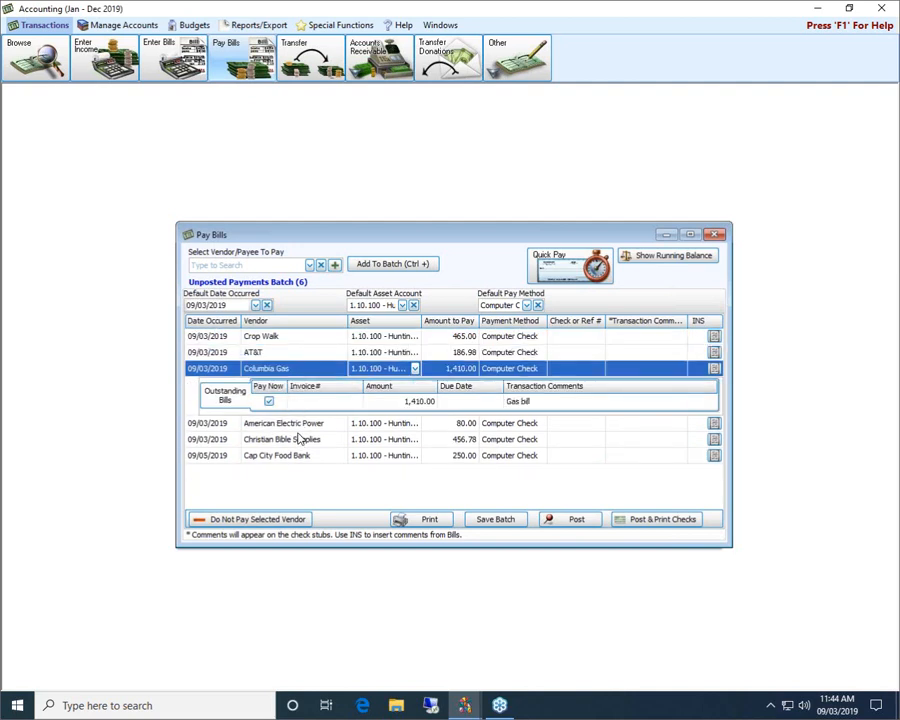
{"action": "left_click", "coordinate": [305, 428]}
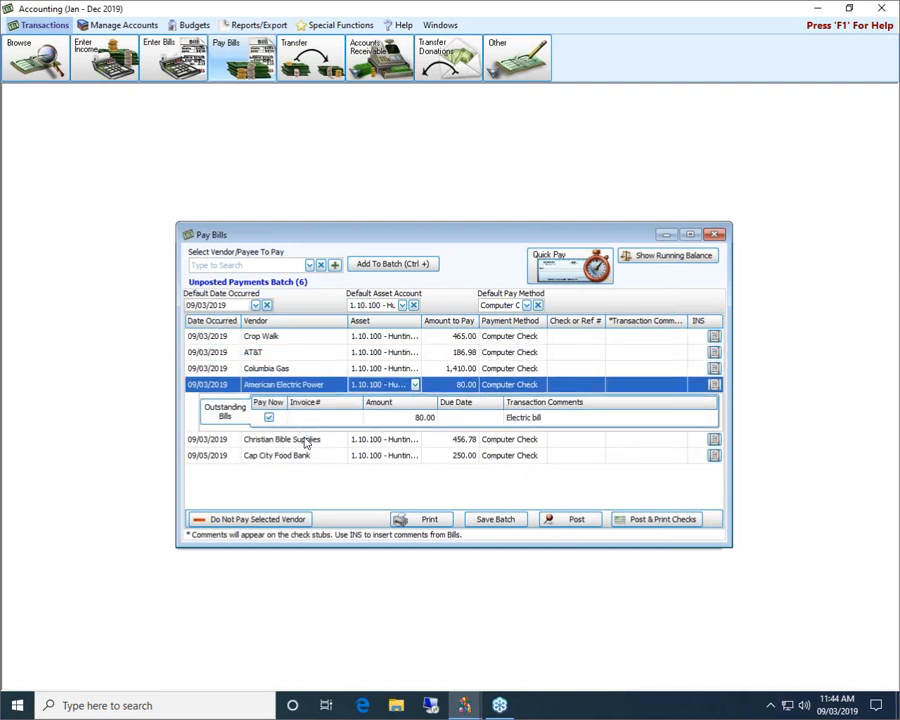
{"action": "left_click", "coordinate": [305, 439]}
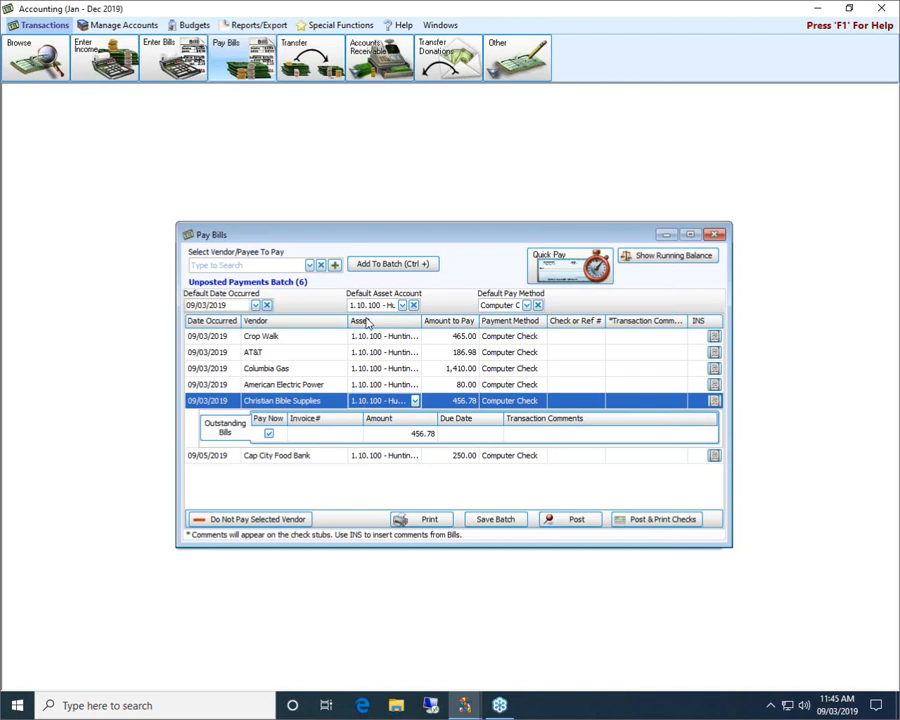
{"action": "left_click", "coordinate": [275, 336]}
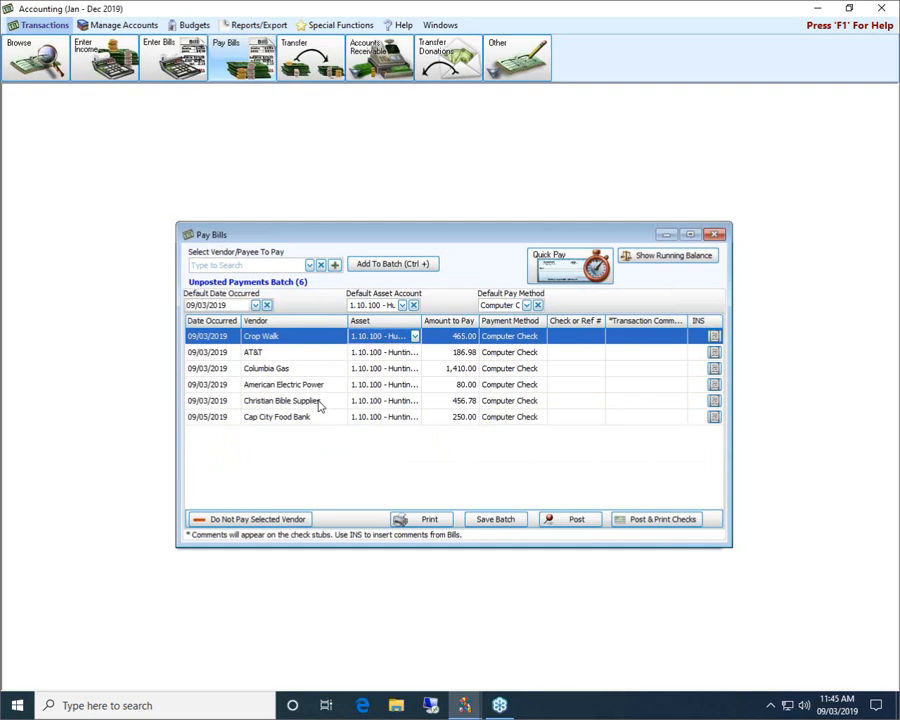
- Show the asset accounts available for the Christian Bible Supplies payment and close the list without choosing one
{"action": "left_click", "coordinate": [414, 400]}
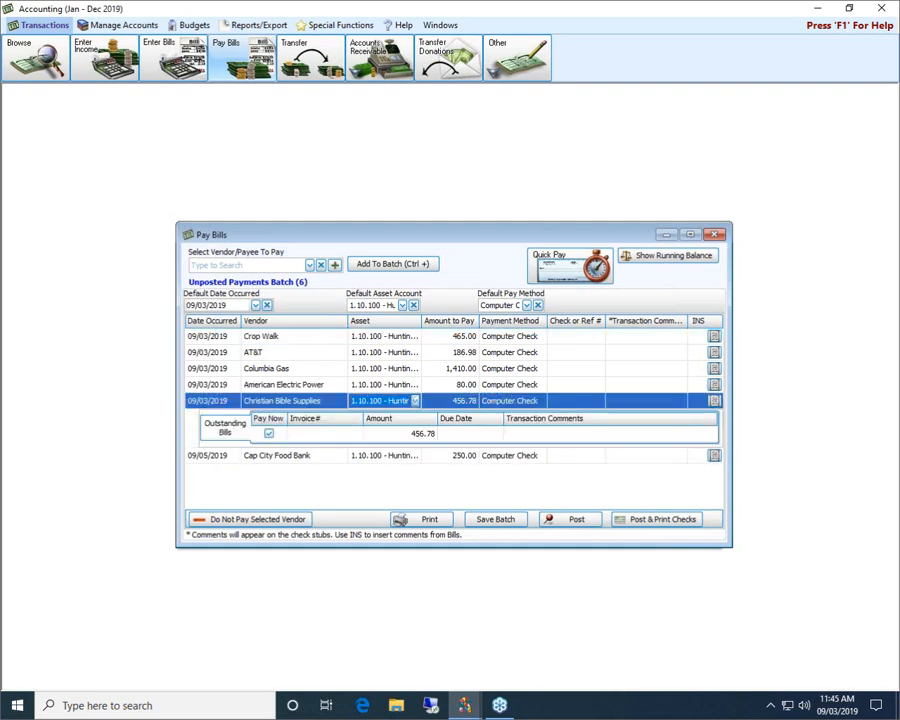
{"action": "left_click", "coordinate": [414, 400]}
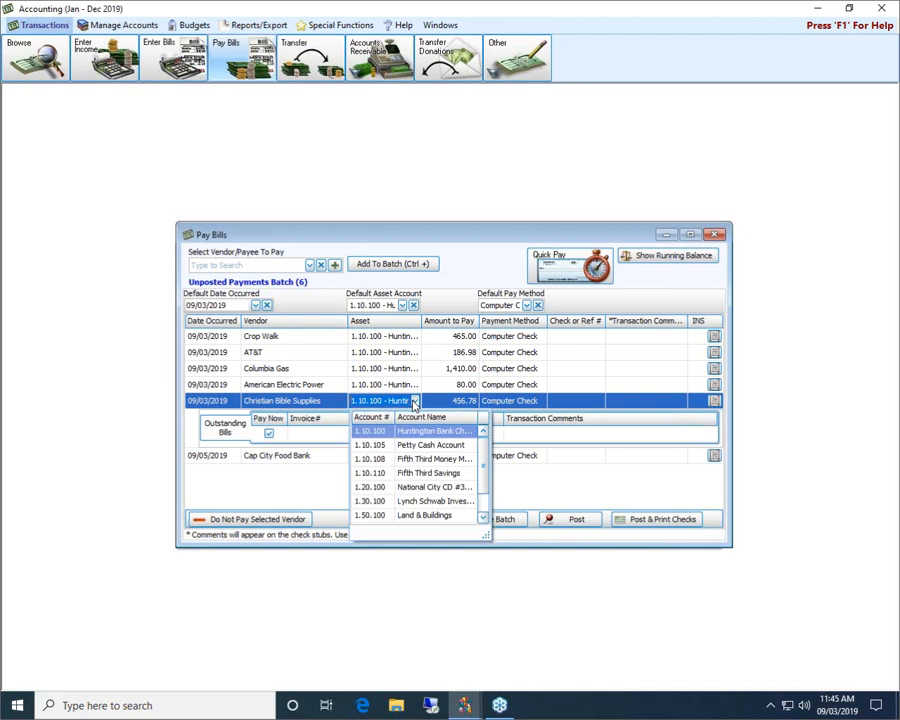
{"action": "left_click", "coordinate": [409, 224]}
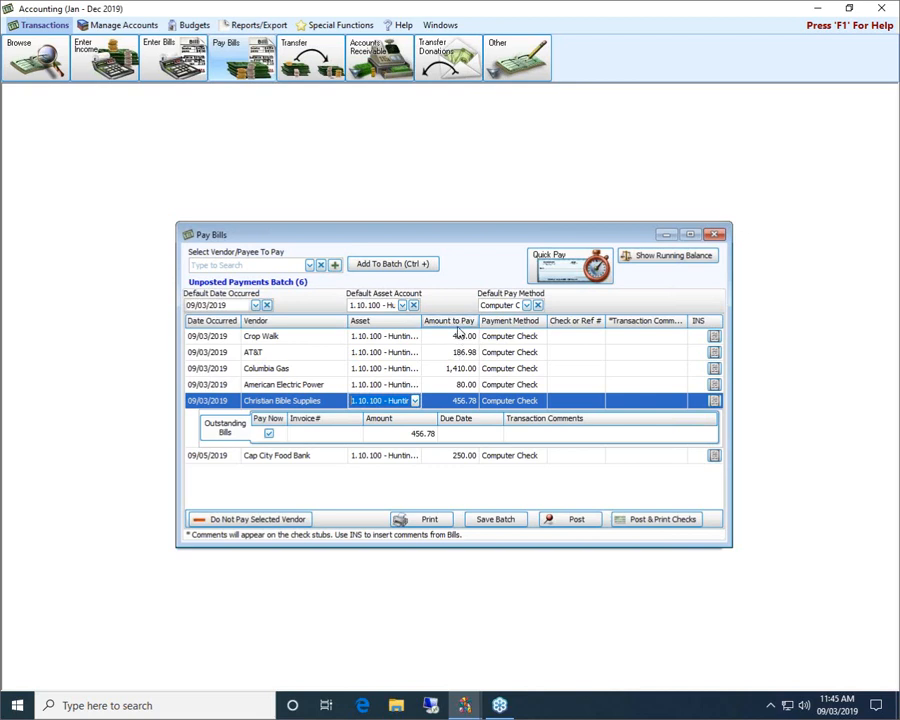
- Set the batch's default pay method to Manual Check, and return it to Computer Check
{"action": "left_click", "coordinate": [526, 306]}
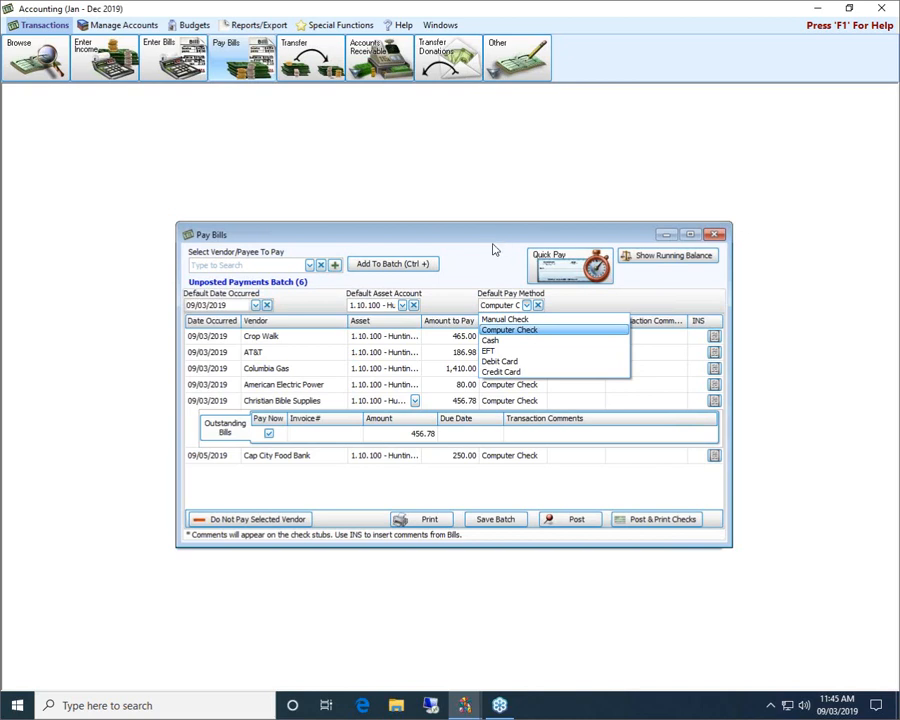
{"action": "left_click", "coordinate": [505, 319]}
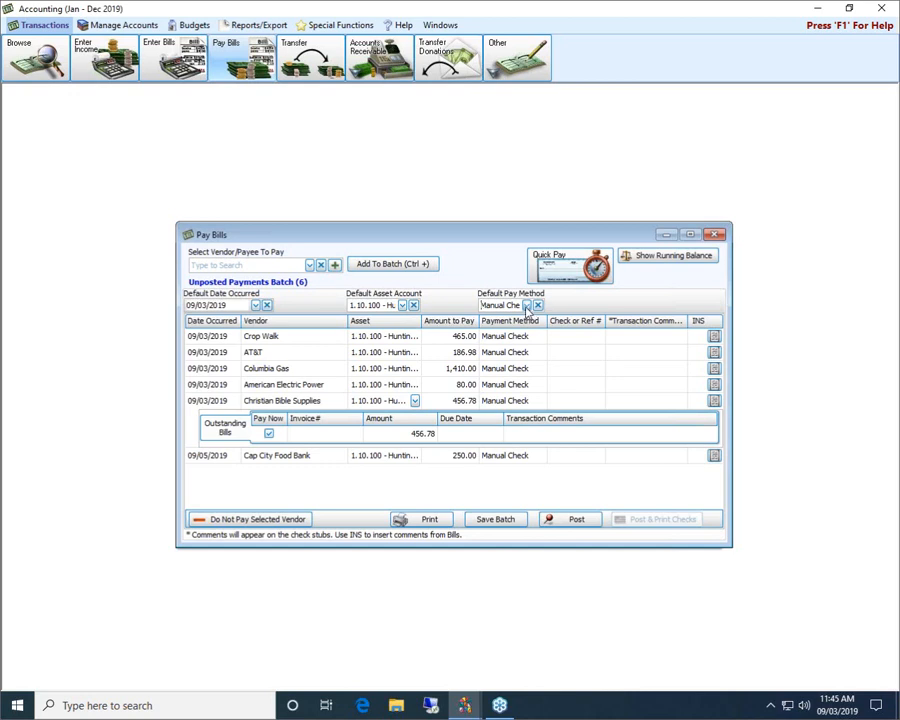
{"action": "left_click", "coordinate": [527, 306]}
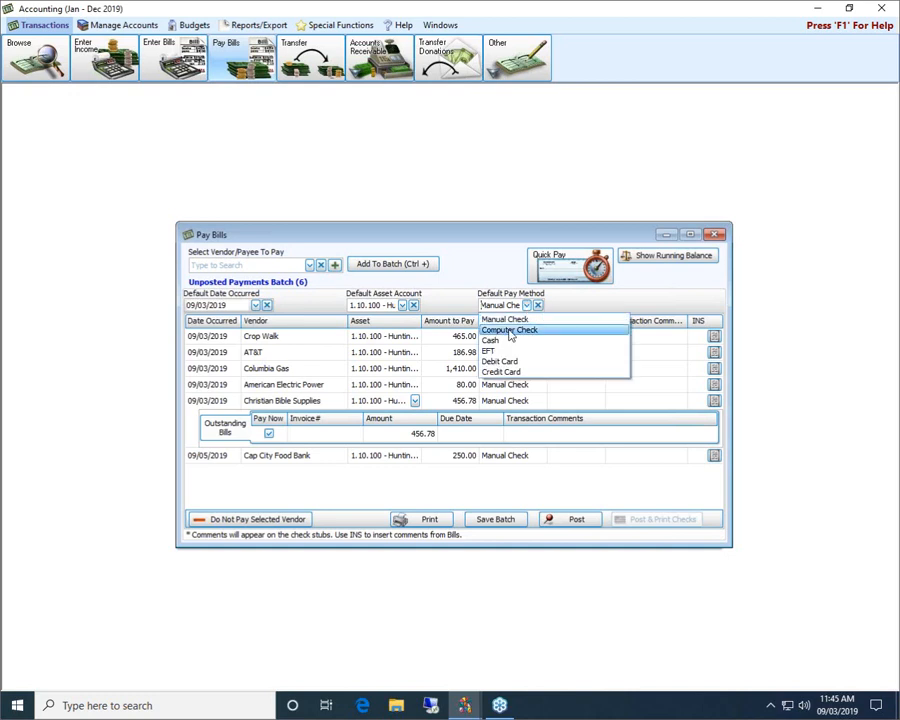
{"action": "left_click", "coordinate": [515, 331]}
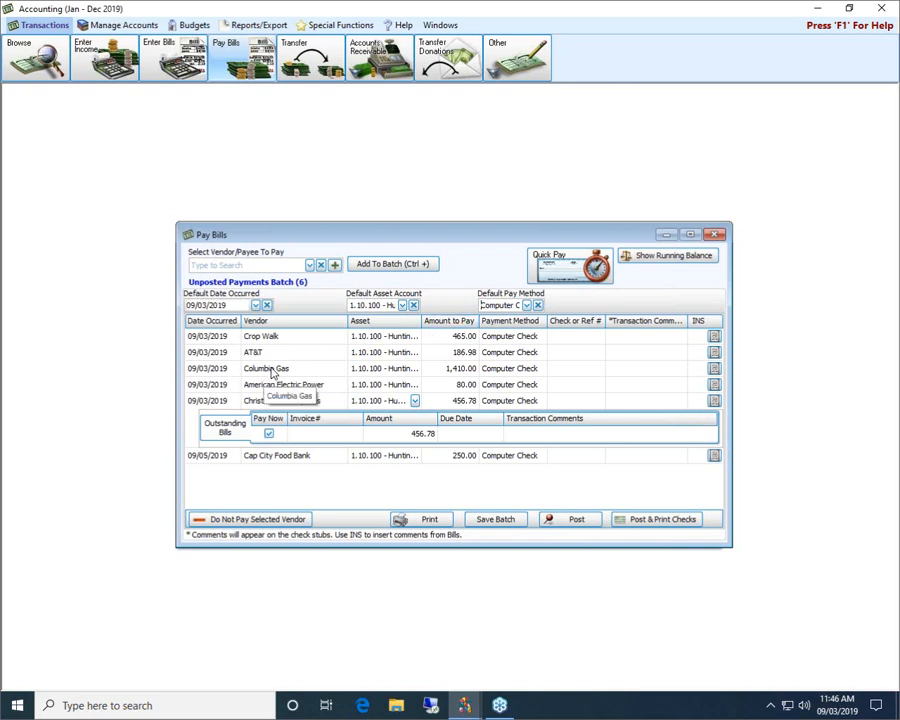
- Set the payment method of the Columbia Gas payment to EFT and select the AT&T payment
{"action": "left_click", "coordinate": [496, 370]}
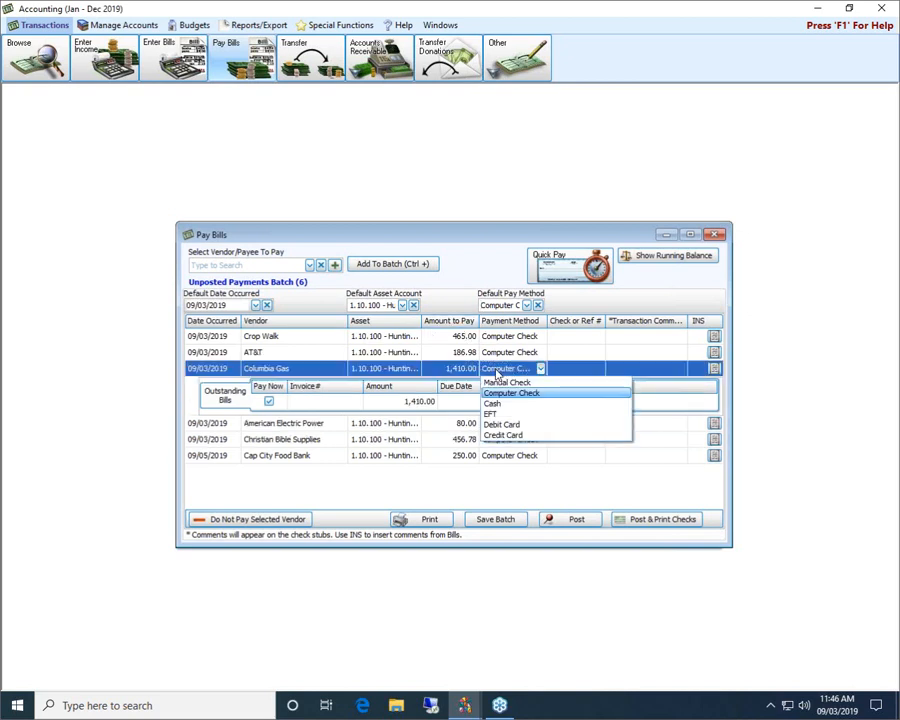
{"action": "left_click", "coordinate": [488, 414]}
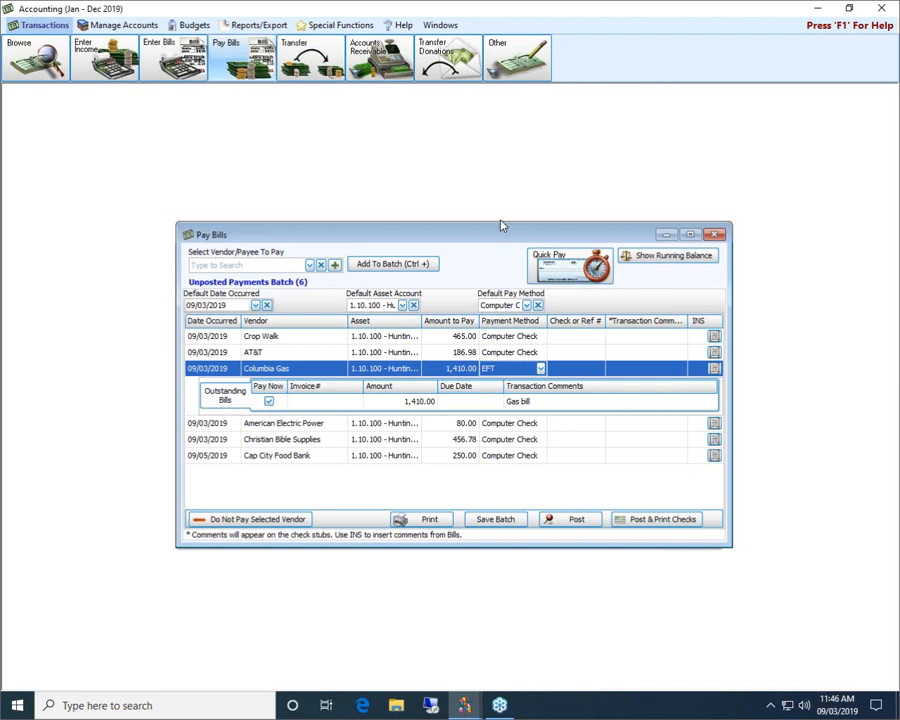
{"action": "left_click", "coordinate": [303, 353]}
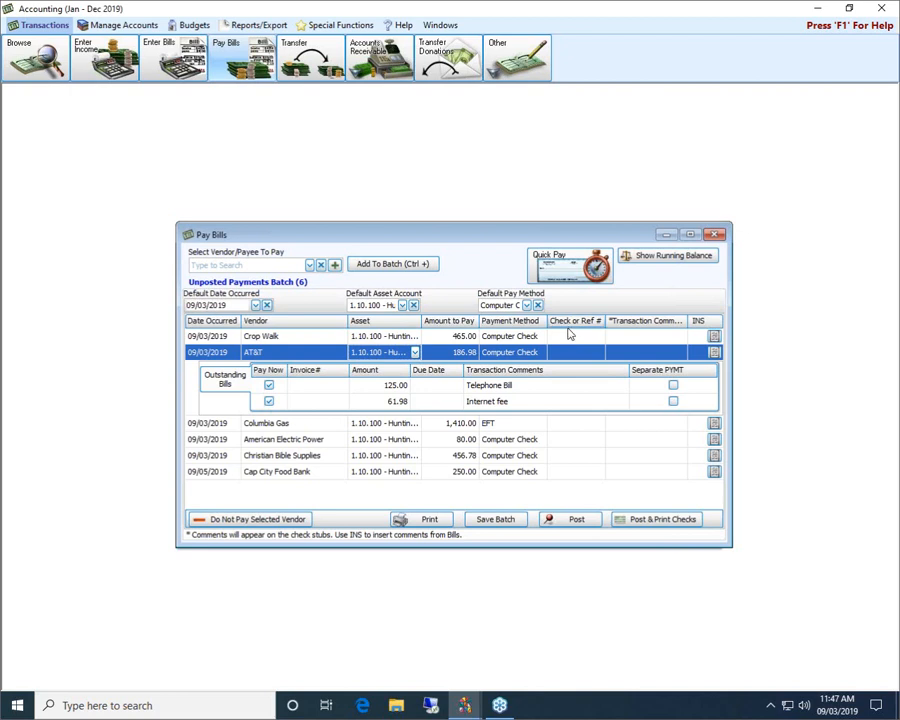
- Examine the transaction comment fields of the Crop Walk, AT&T and American Electric Power payments without entering any text
{"action": "left_click", "coordinate": [653, 338]}
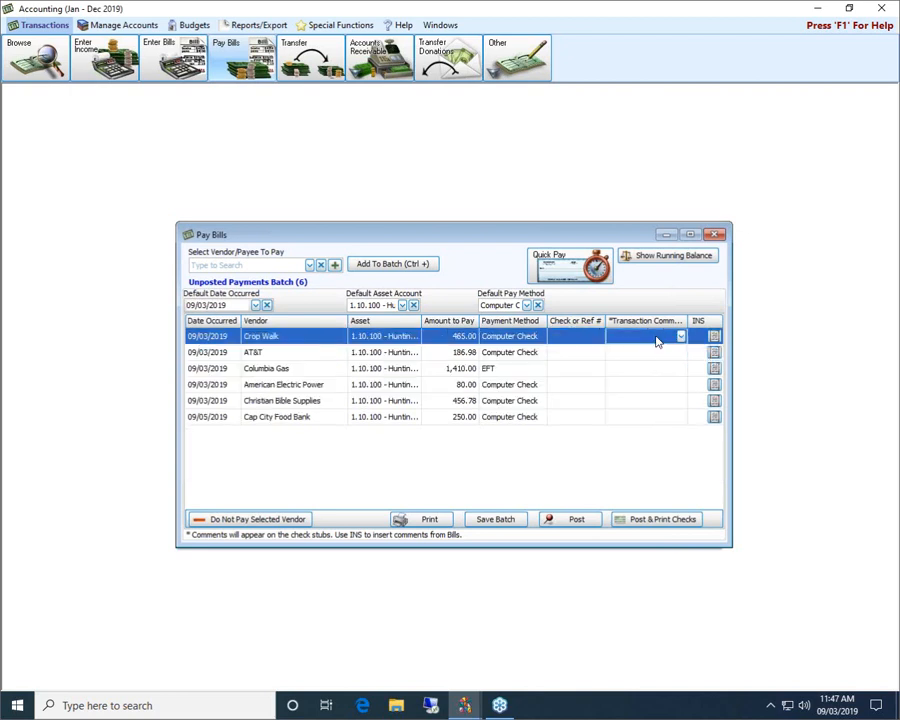
{"action": "left_click", "coordinate": [678, 337]}
{"action": "left_click", "coordinate": [680, 338]}
{"action": "left_click", "coordinate": [681, 354]}
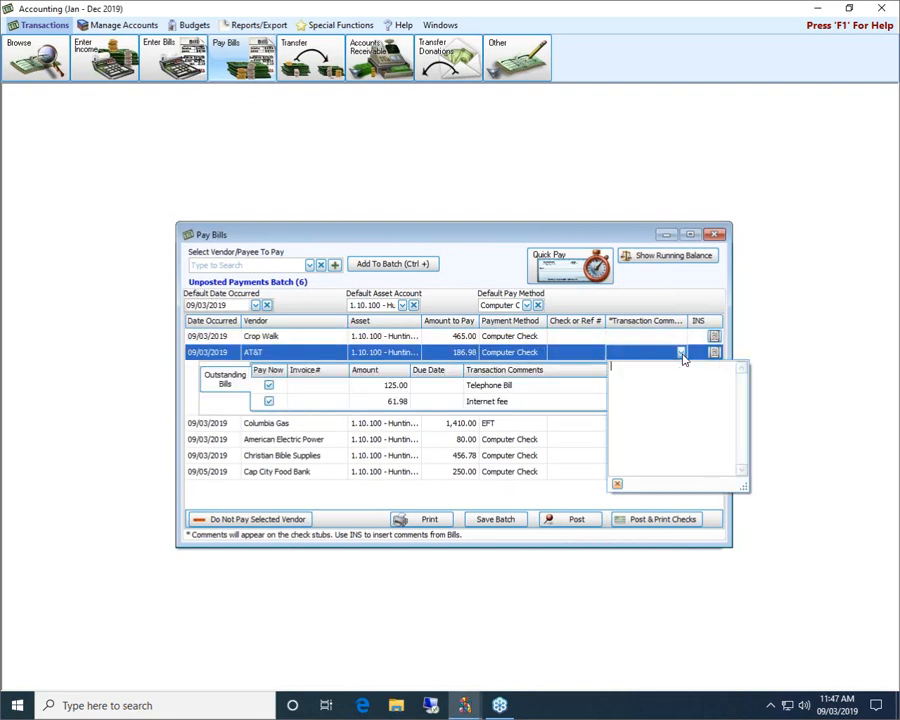
{"action": "left_click", "coordinate": [681, 353]}
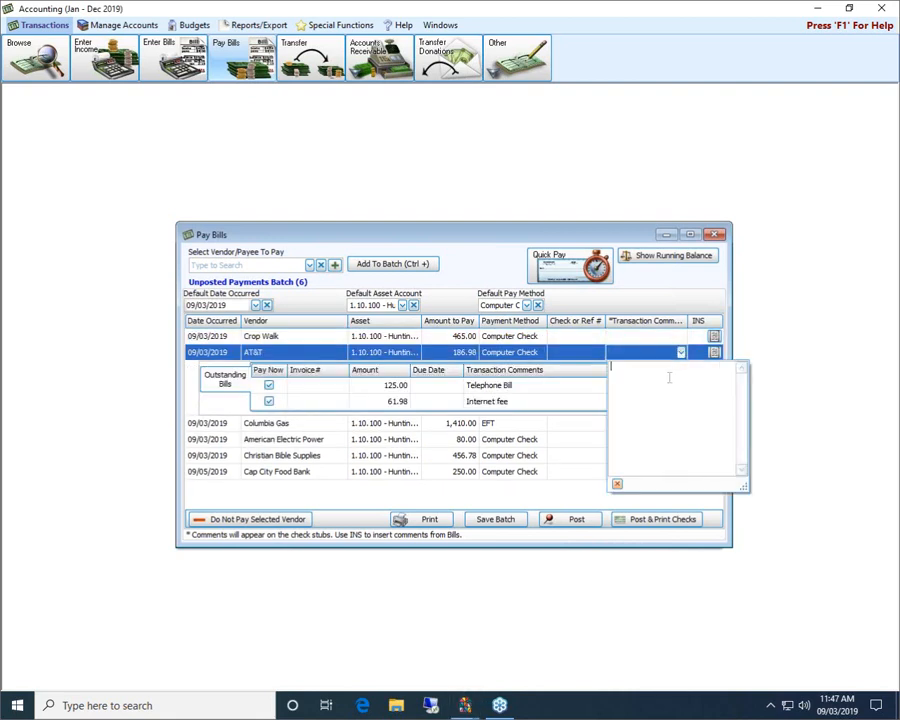
{"action": "left_click", "coordinate": [639, 338]}
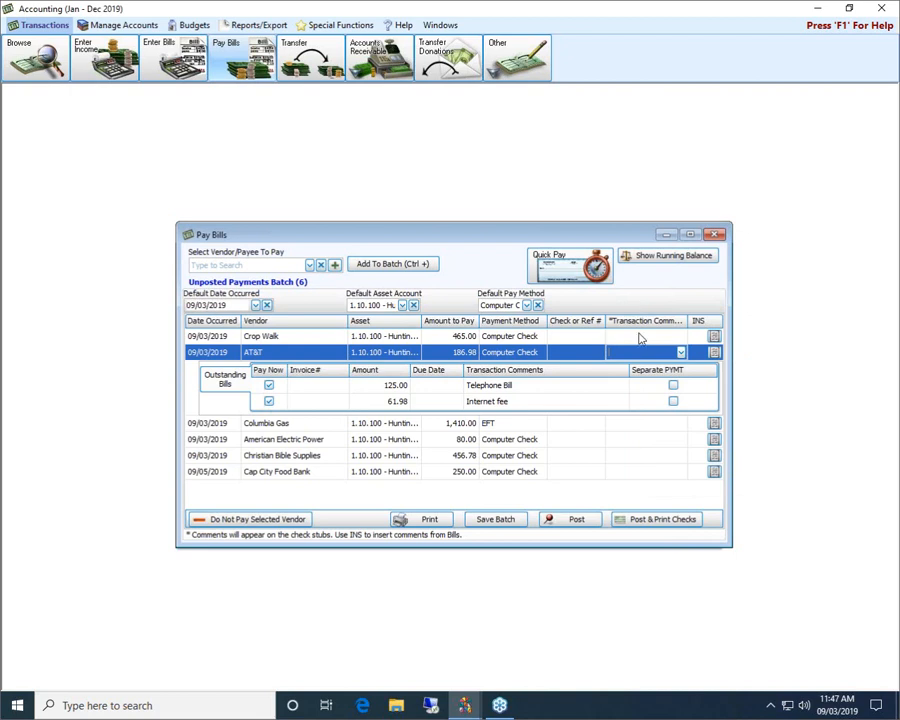
{"action": "left_click", "coordinate": [660, 425]}
{"action": "left_click", "coordinate": [667, 429]}
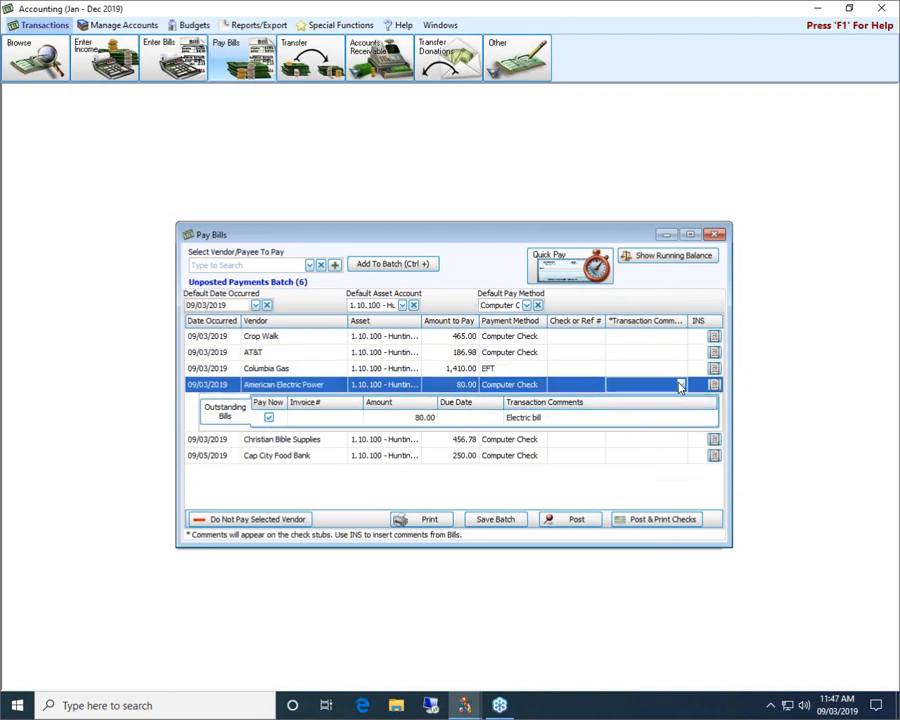
{"action": "left_click", "coordinate": [681, 386]}
{"action": "left_click", "coordinate": [681, 386]}
{"action": "left_click", "coordinate": [683, 386]}
{"action": "left_click", "coordinate": [683, 386]}
- Append the bill comments "Electric bill" and "electric bill for rental property" to the American Electric Power payment comment
{"action": "left_click", "coordinate": [712, 386]}
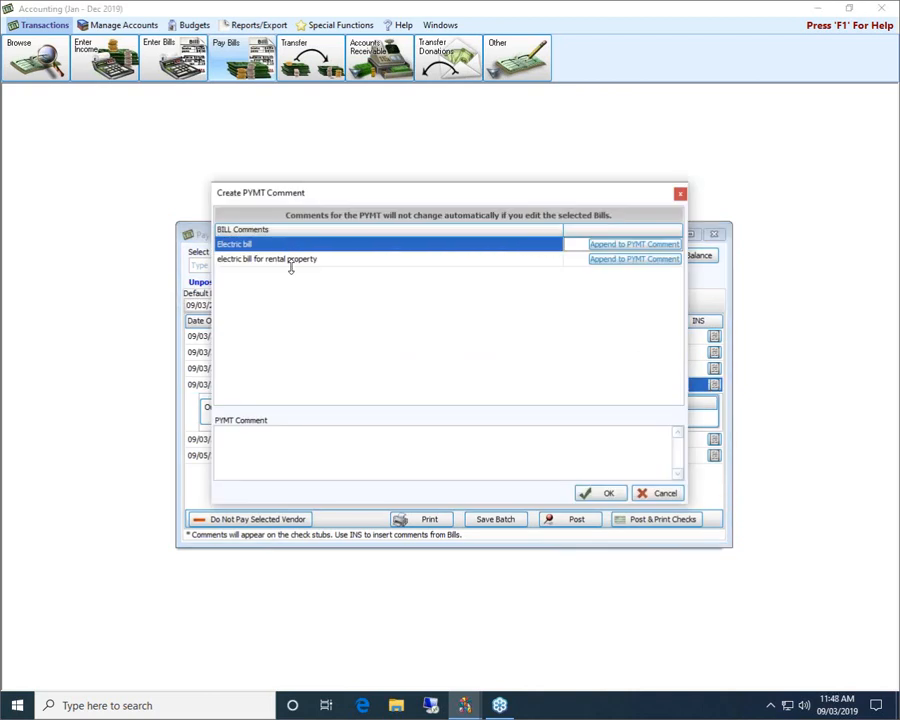
{"action": "left_click", "coordinate": [606, 492]}
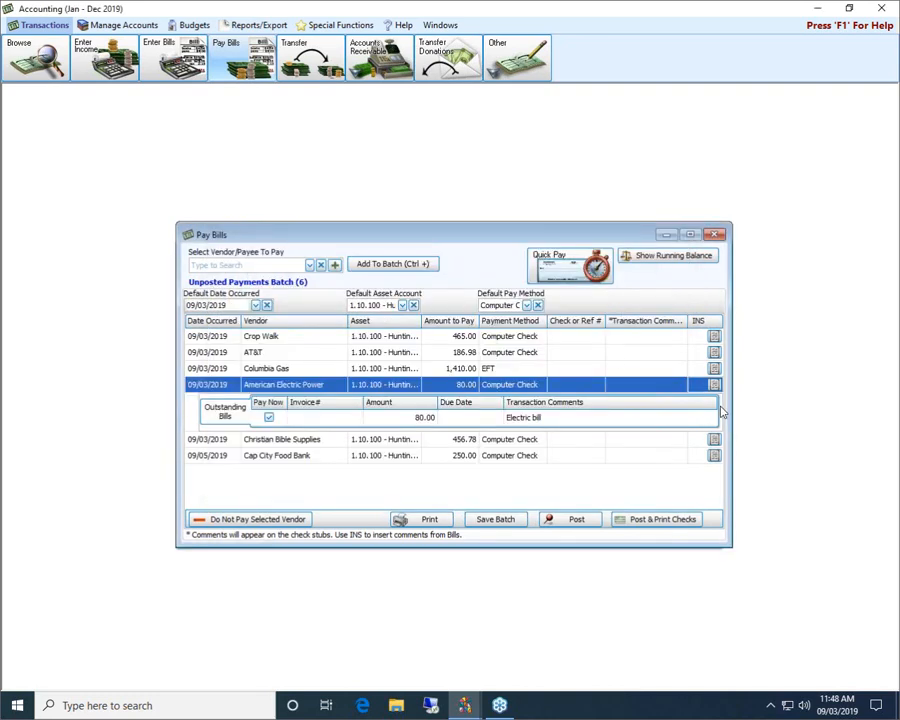
{"action": "key", "text": "Insert"}
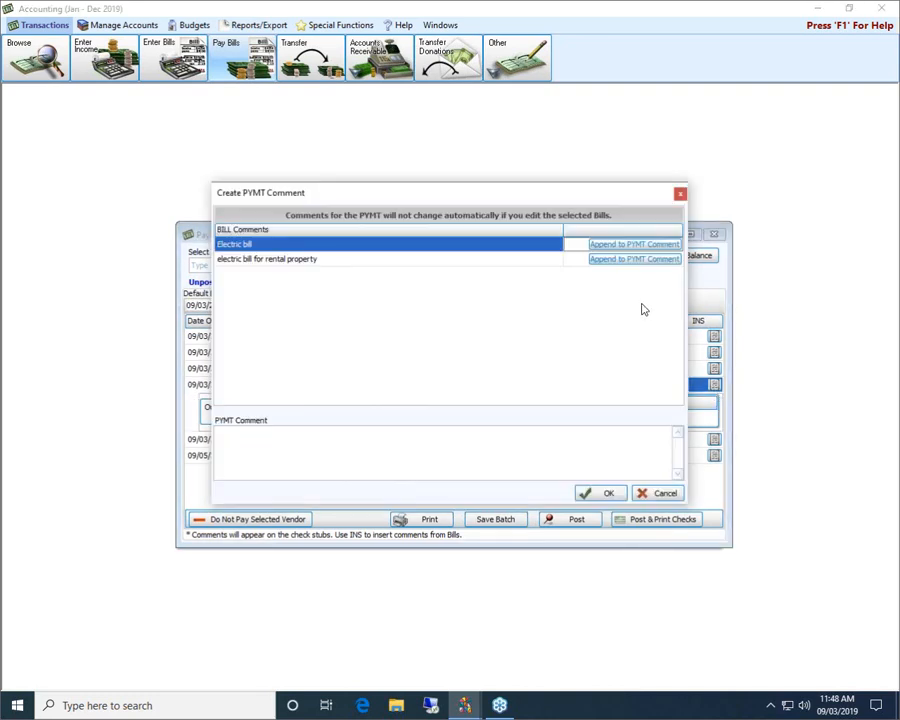
{"action": "left_click", "coordinate": [629, 246]}
{"action": "left_click", "coordinate": [630, 259]}
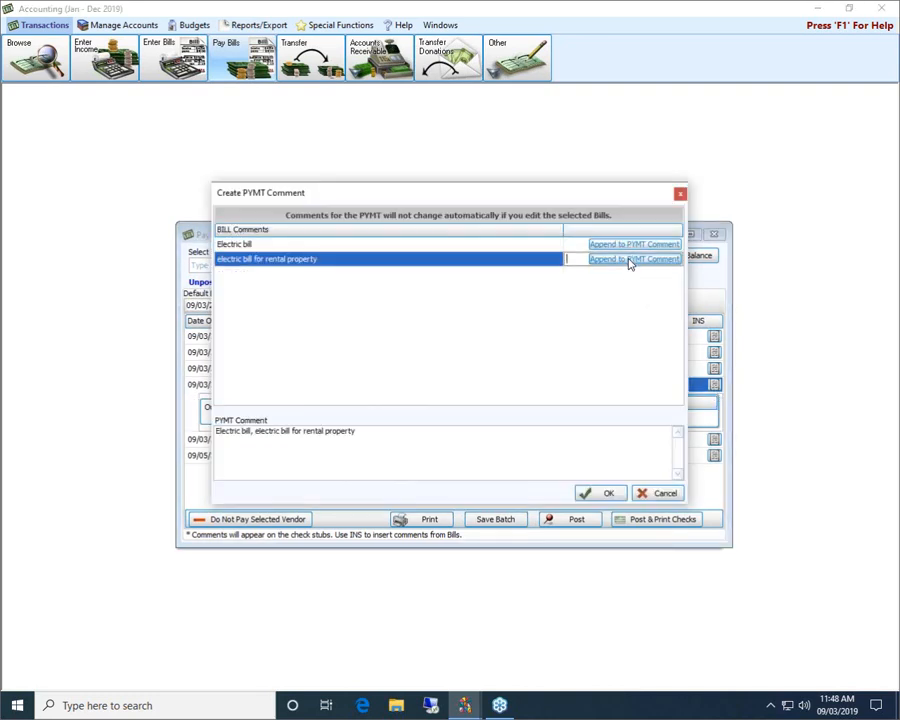
{"action": "left_click", "coordinate": [604, 492]}
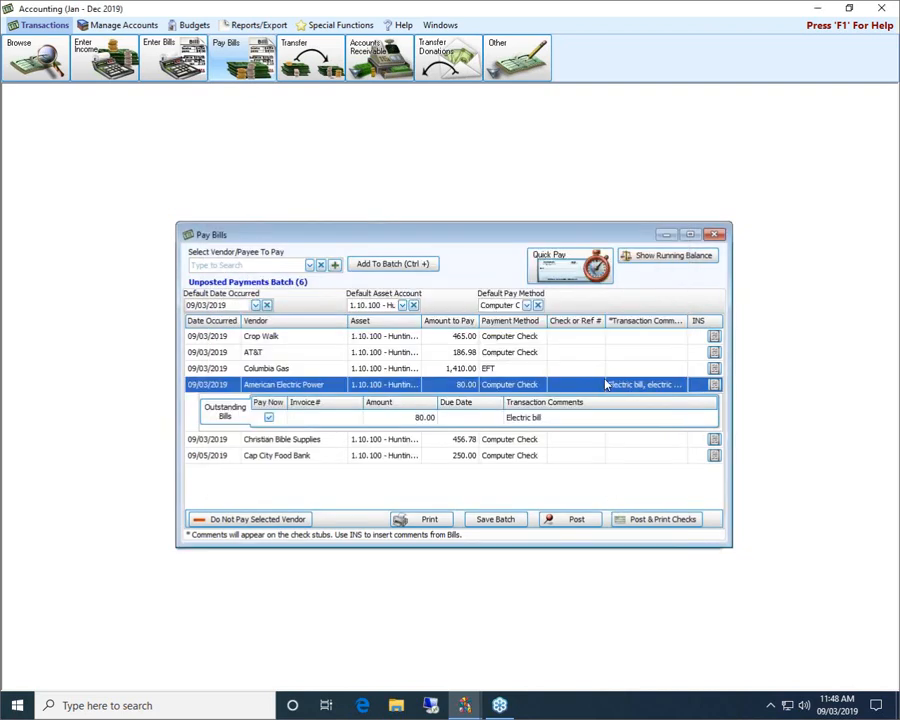
- Try to insert bill comments for Crop Walk, and append all four AT&T telephone and internet bill comments to the AT&T payment comment
{"action": "left_click", "coordinate": [714, 337]}
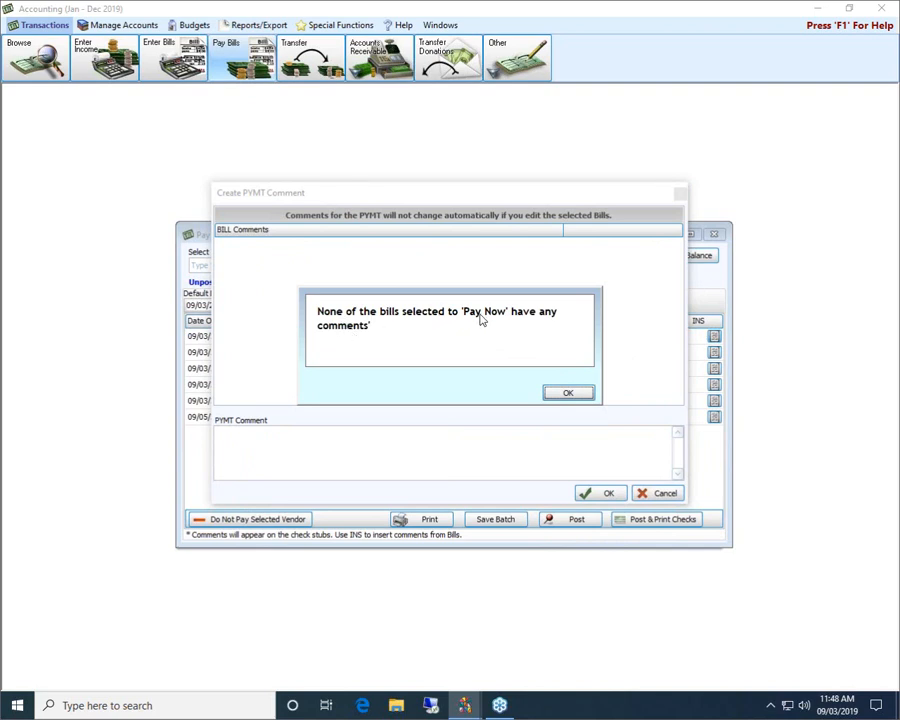
{"action": "left_click", "coordinate": [566, 393]}
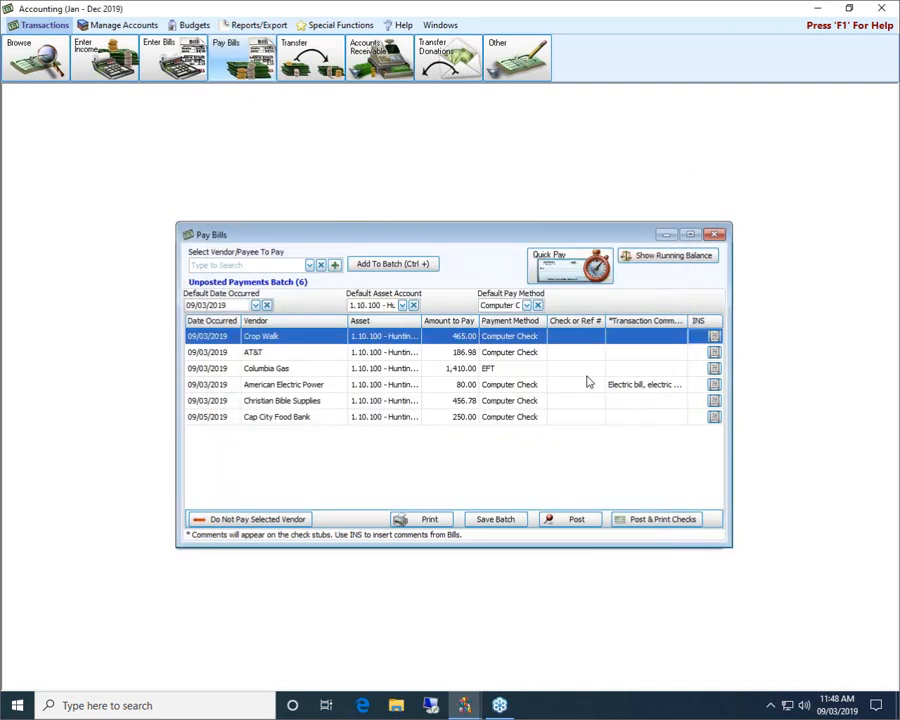
{"action": "left_click", "coordinate": [714, 356]}
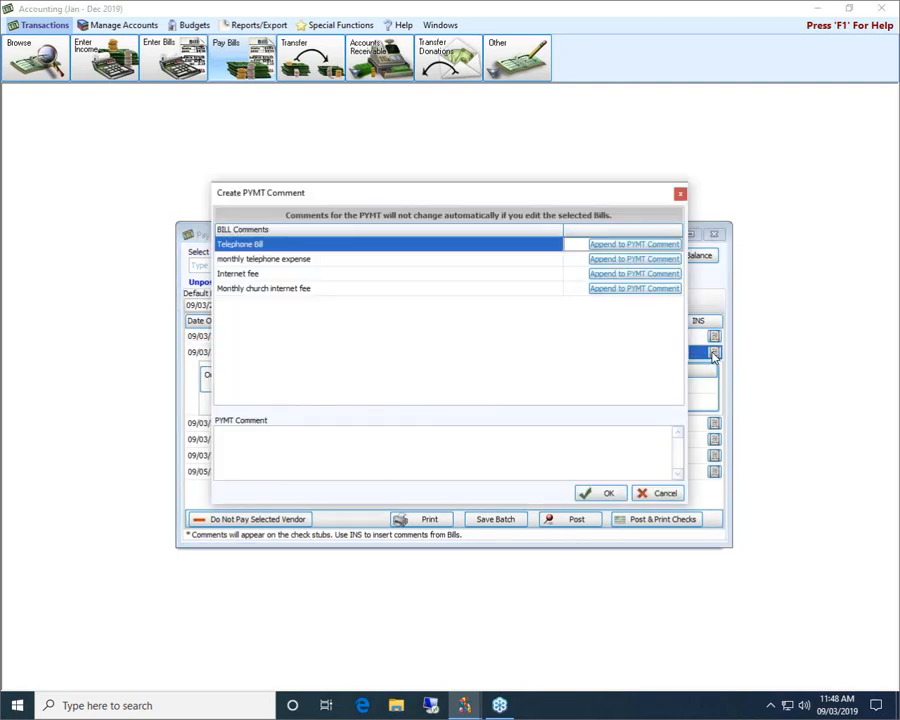
{"action": "left_click", "coordinate": [595, 244]}
{"action": "left_click", "coordinate": [597, 259]}
{"action": "left_click", "coordinate": [597, 273]}
{"action": "left_click", "coordinate": [595, 288]}
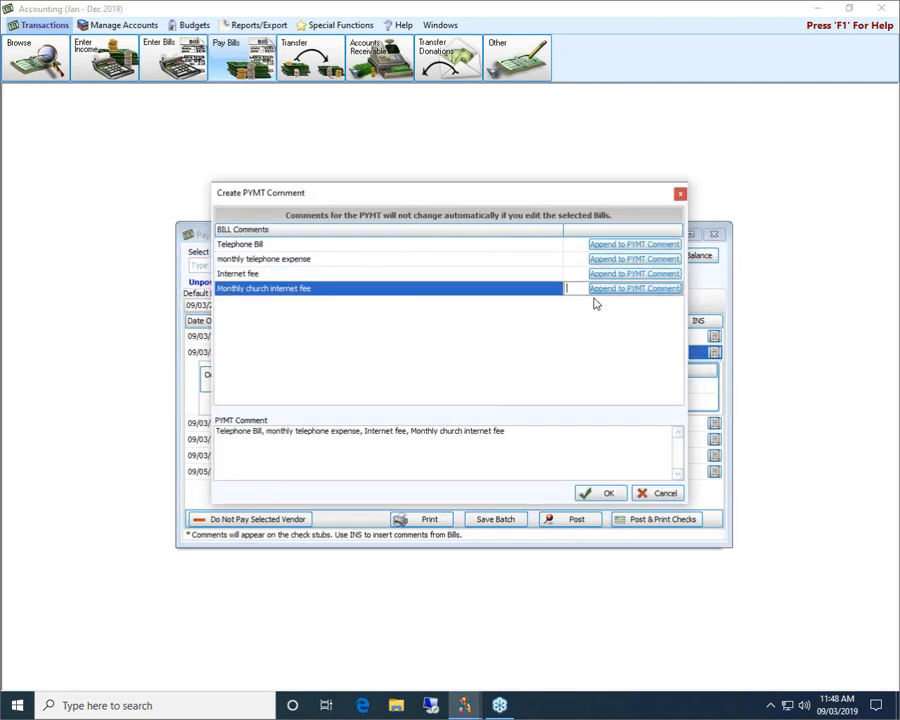
{"action": "left_click", "coordinate": [595, 492]}
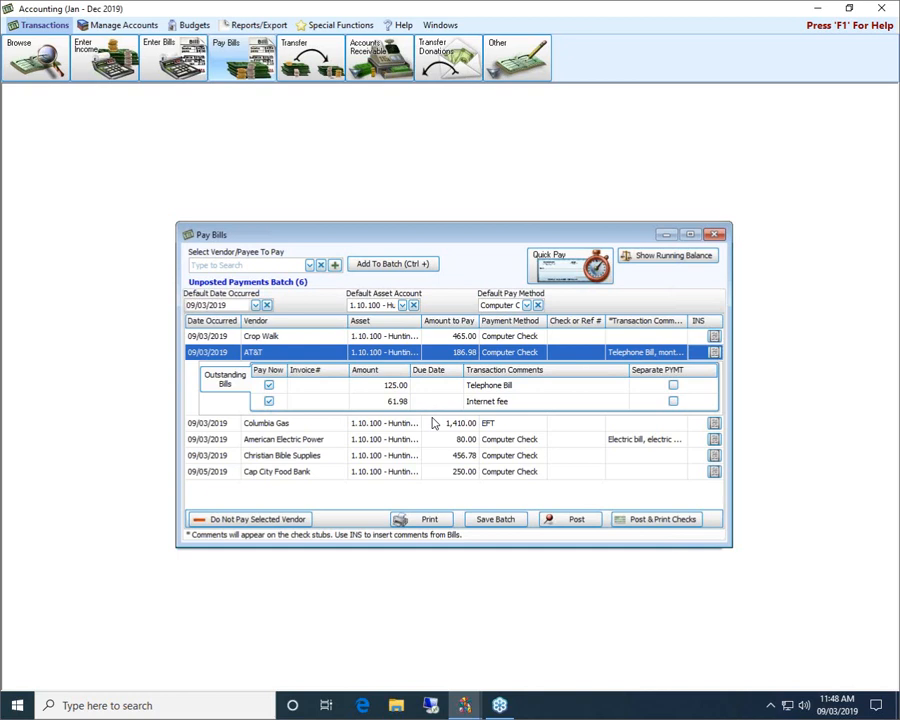
- Remove the American Electric Power payment from the unposted batch so this vendor is not paid at this time
{"action": "left_click", "coordinate": [292, 445]}
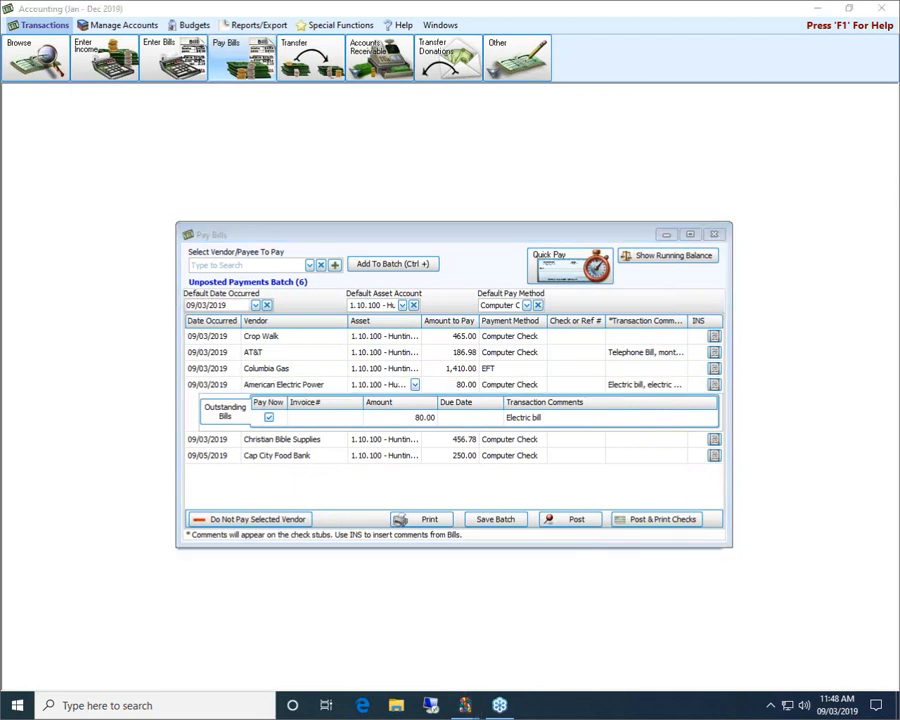
{"action": "mouse_move", "coordinate": [180, 478]}
{"action": "left_mouse_down"}
{"action": "mouse_move", "coordinate": [302, 476]}
{"action": "mouse_move", "coordinate": [344, 580]}
{"action": "mouse_move", "coordinate": [170, 517]}
{"action": "mouse_move", "coordinate": [160, 463]}
{"action": "left_mouse_up"}
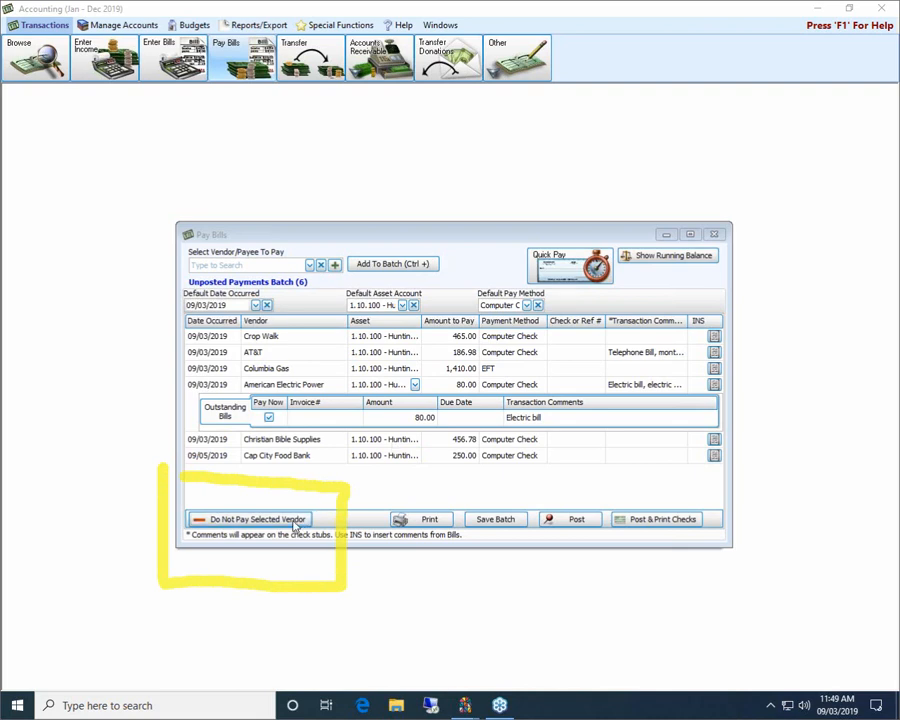
{"action": "left_click", "coordinate": [250, 519]}
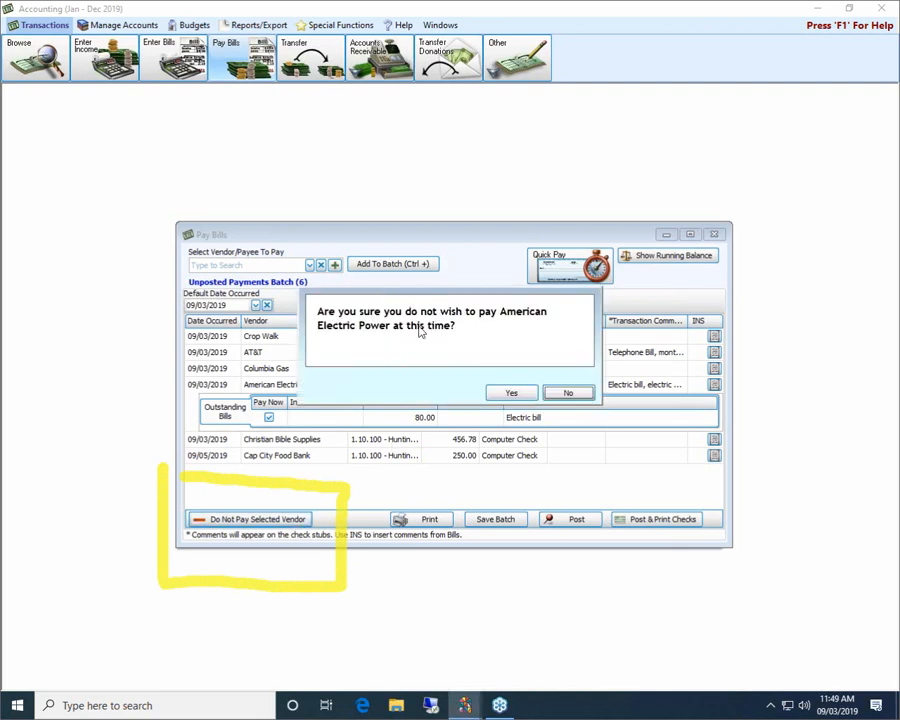
{"action": "left_click", "coordinate": [511, 392]}
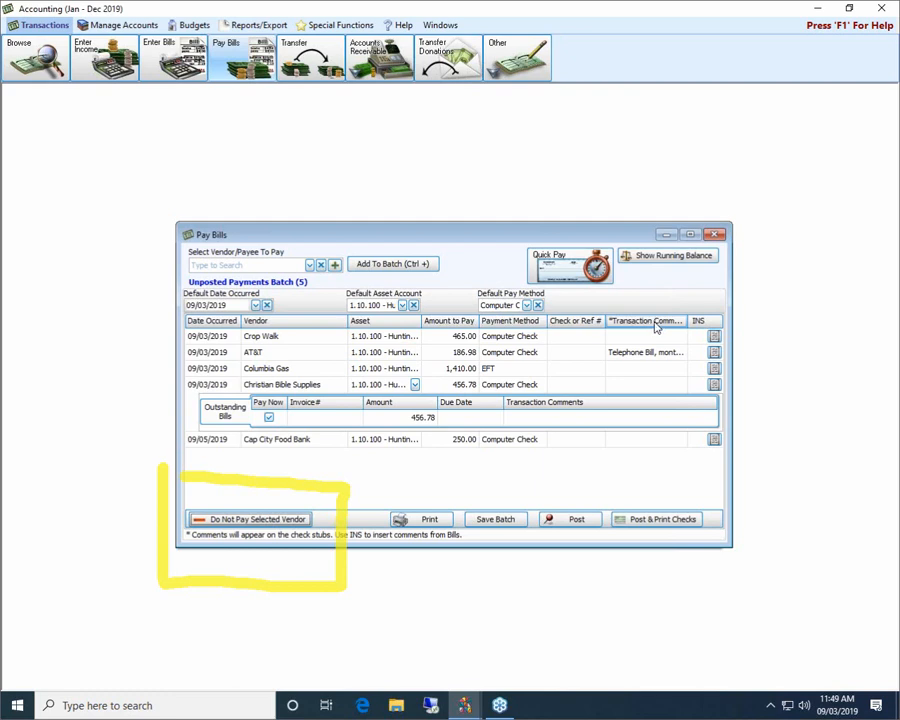
- Close the vendor payments window, saving the unposted batch on exit
{"action": "left_click", "coordinate": [711, 235]}
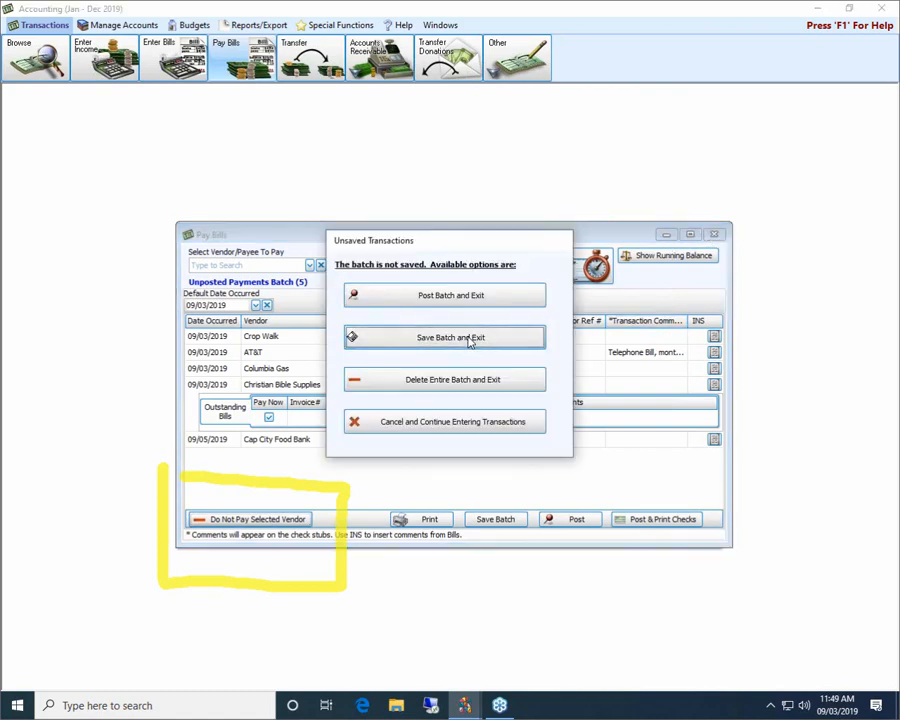
{"action": "left_click", "coordinate": [467, 338]}
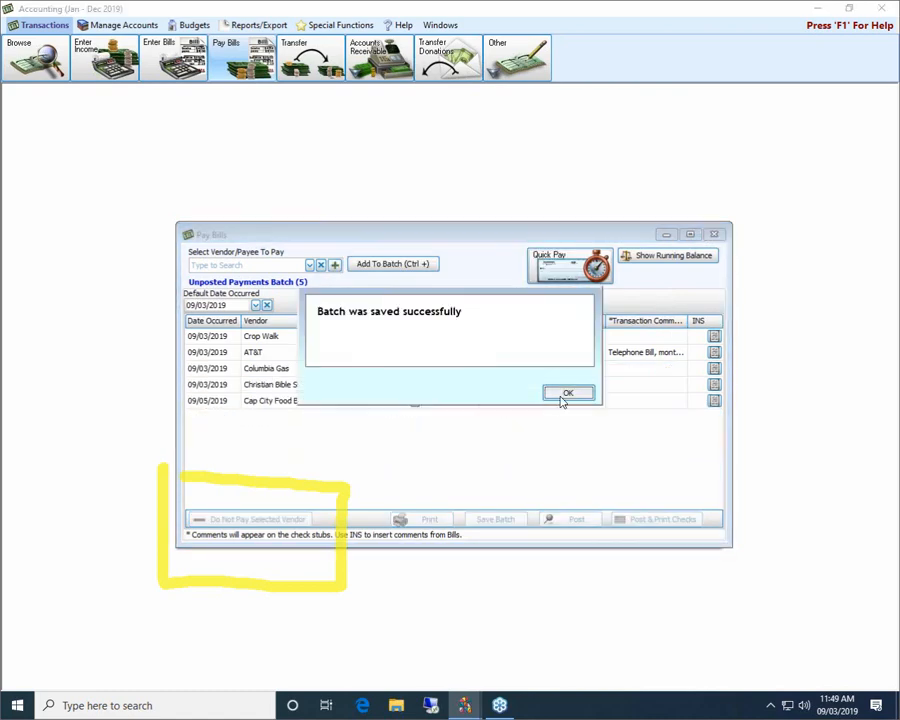
{"action": "left_click", "coordinate": [563, 396]}
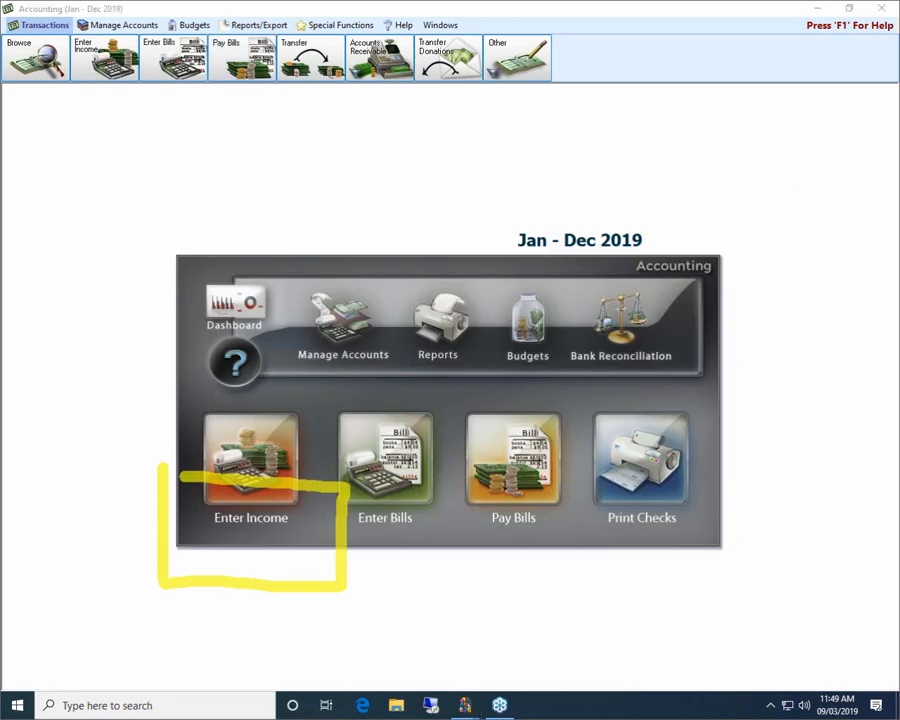
{"action": "left_click", "coordinate": [865, 694]}
- Start entering a new bill with Alex's Plumbing as the vendor
{"action": "left_click", "coordinate": [410, 446]}
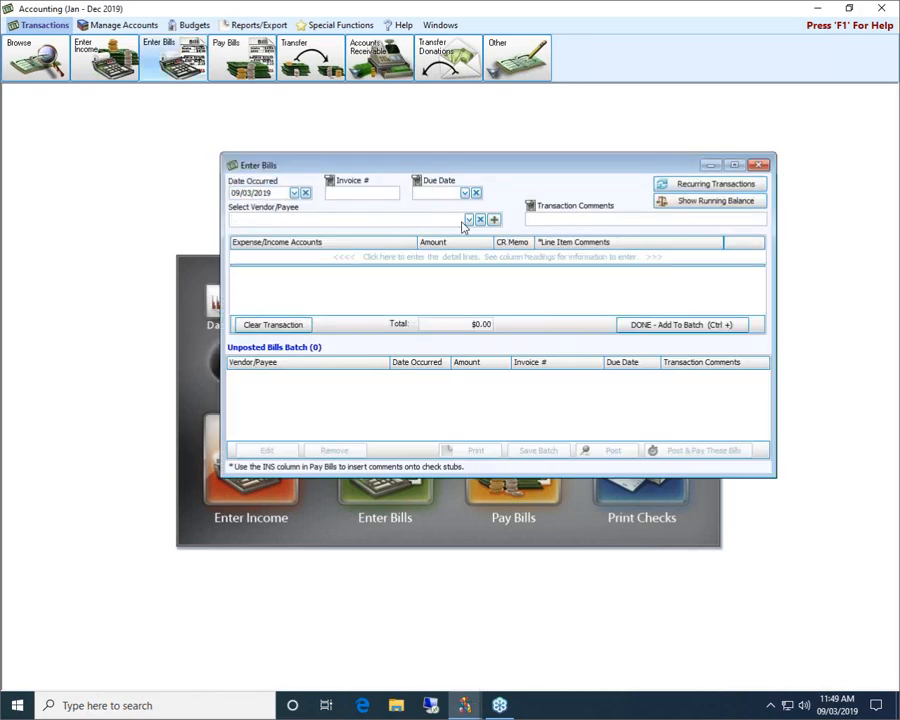
{"action": "left_click", "coordinate": [466, 221]}
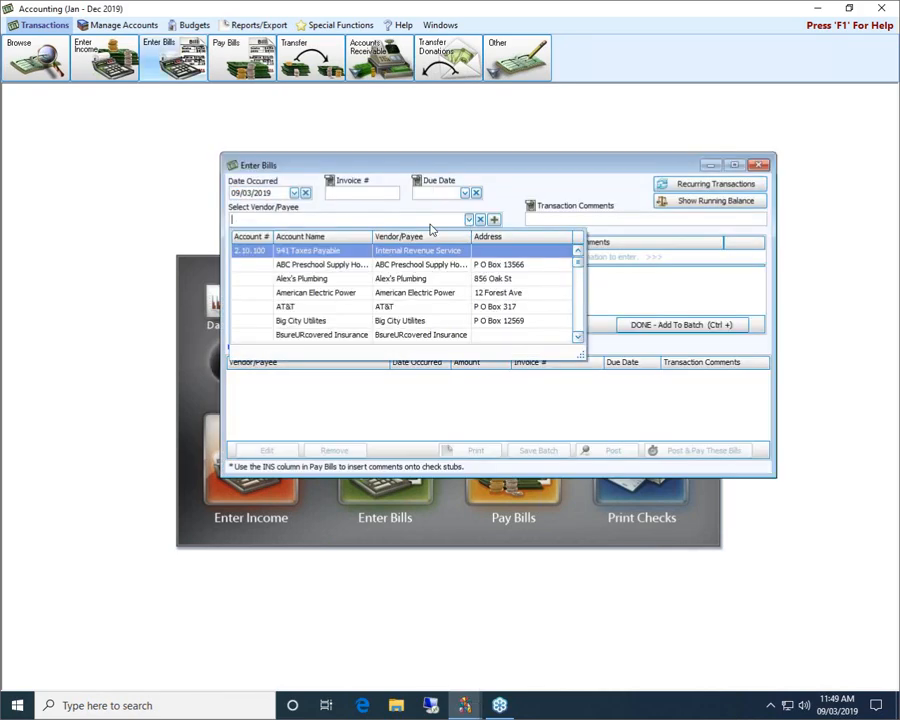
{"action": "left_click", "coordinate": [341, 280]}
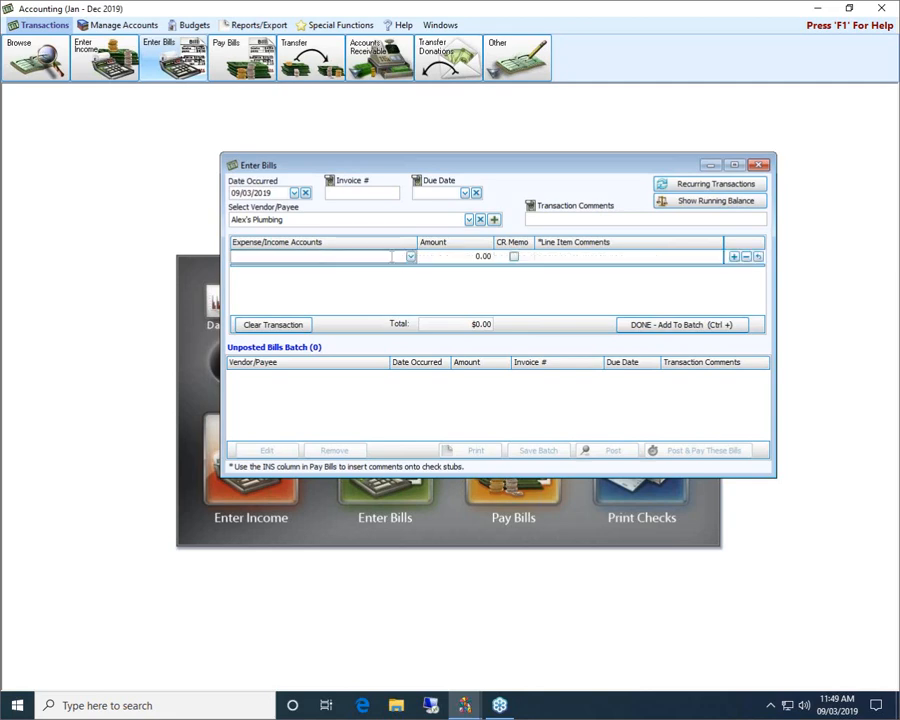
{"action": "type", "text": "build"}
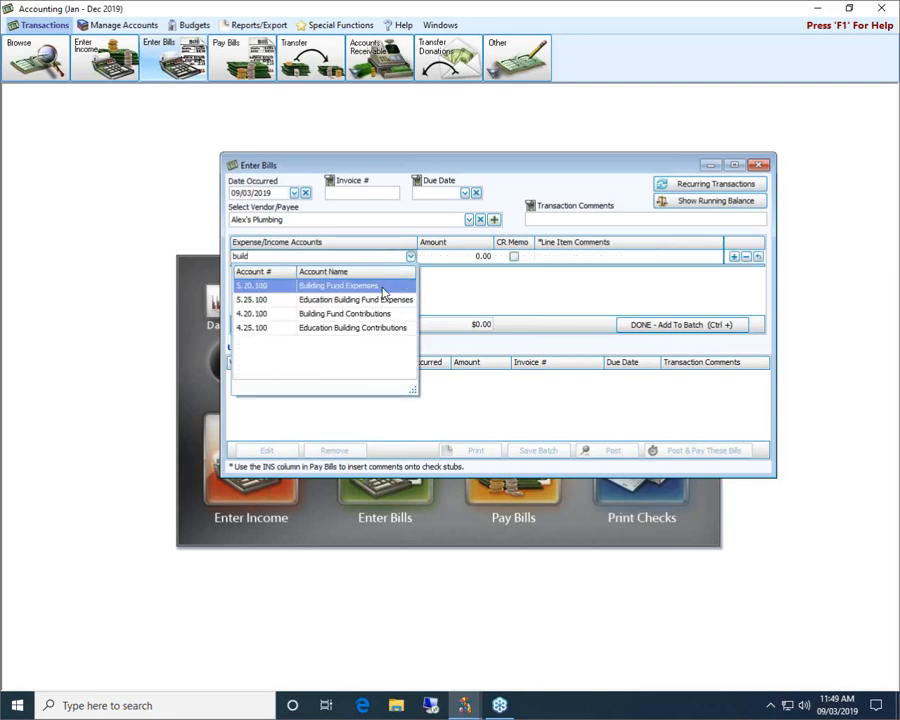
{"action": "left_click", "coordinate": [333, 314]}
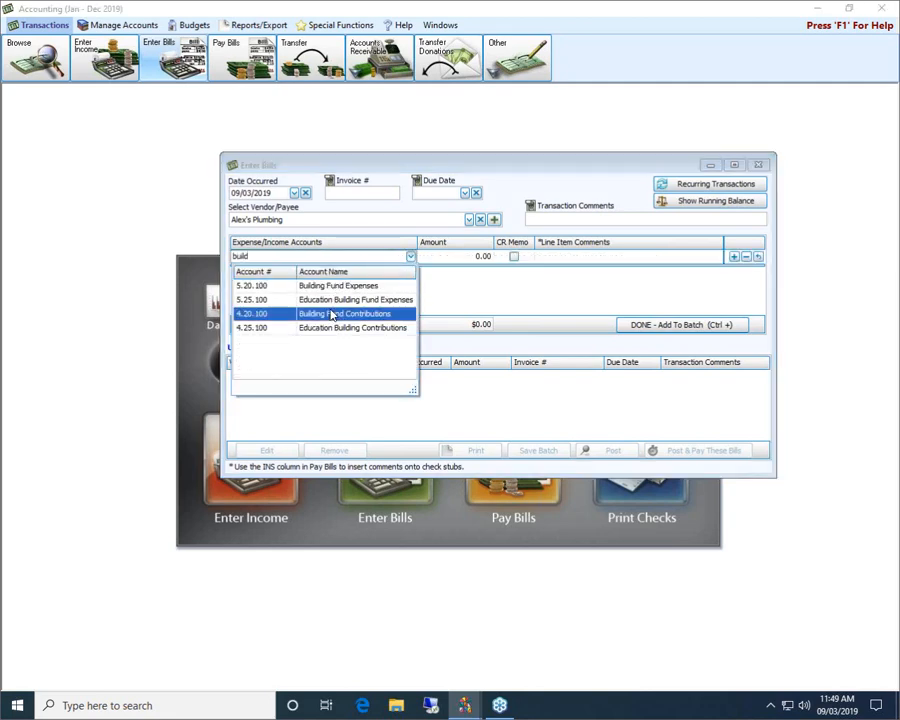
{"action": "left_click", "coordinate": [411, 257]}
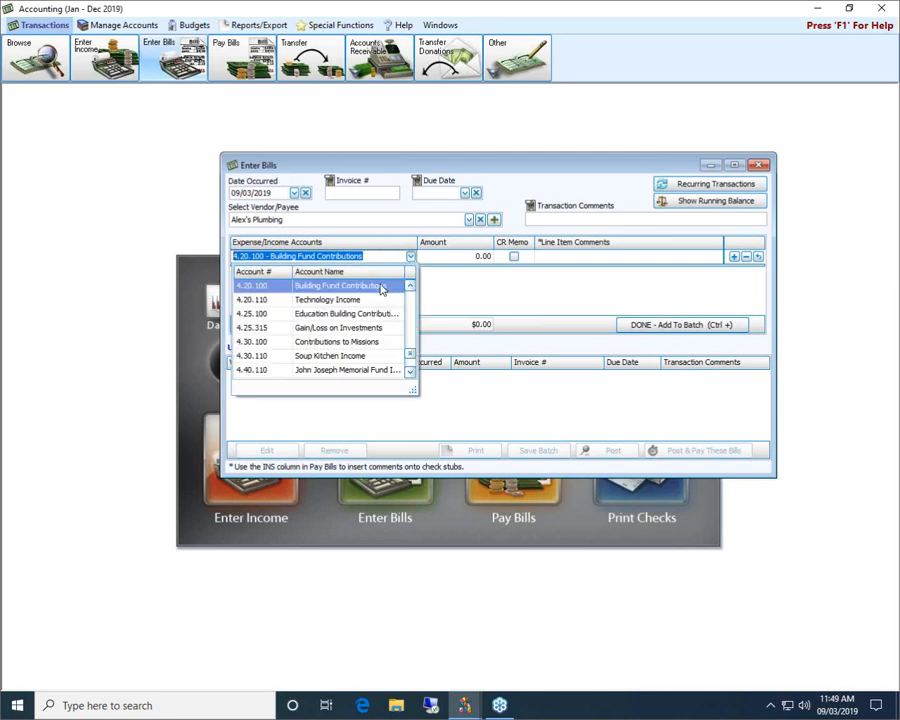
{"action": "key", "text": "BackSpace"}
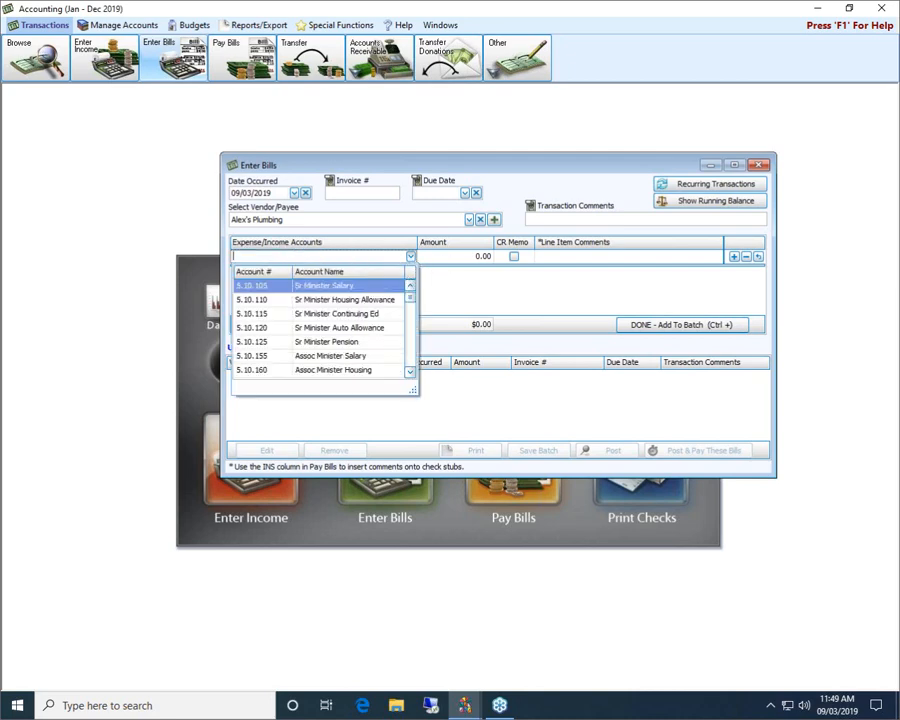
- Enter a bill line of 1,364.87 charged to account 5.25.100 - Education Building Fund Expenses
{"action": "type", "text": "buil"}
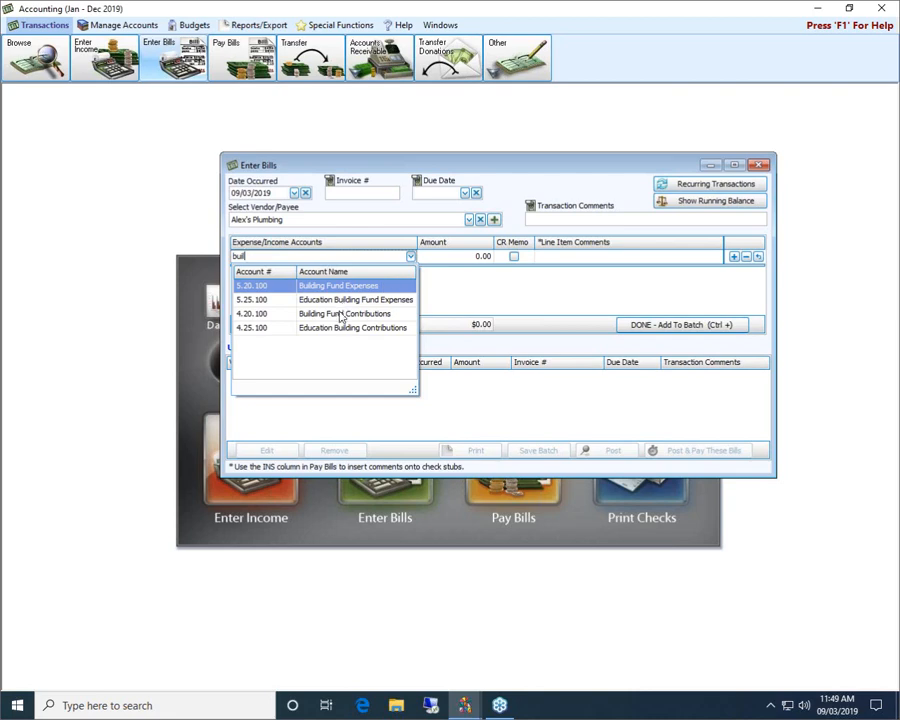
{"action": "left_click", "coordinate": [305, 300]}
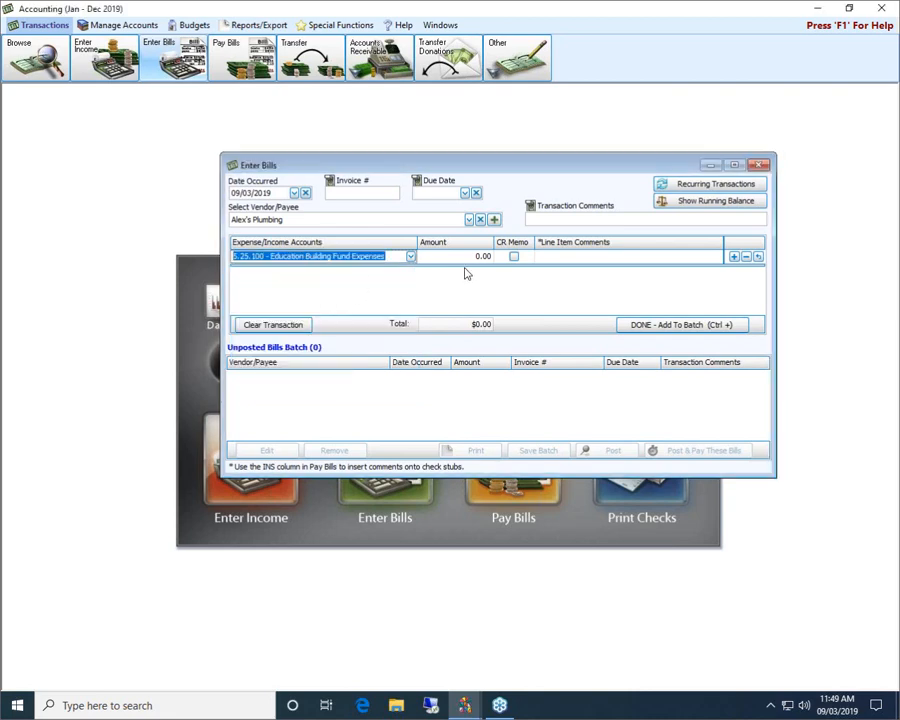
{"action": "key", "text": "Tab"}
{"action": "type", "text": "1864.87"}
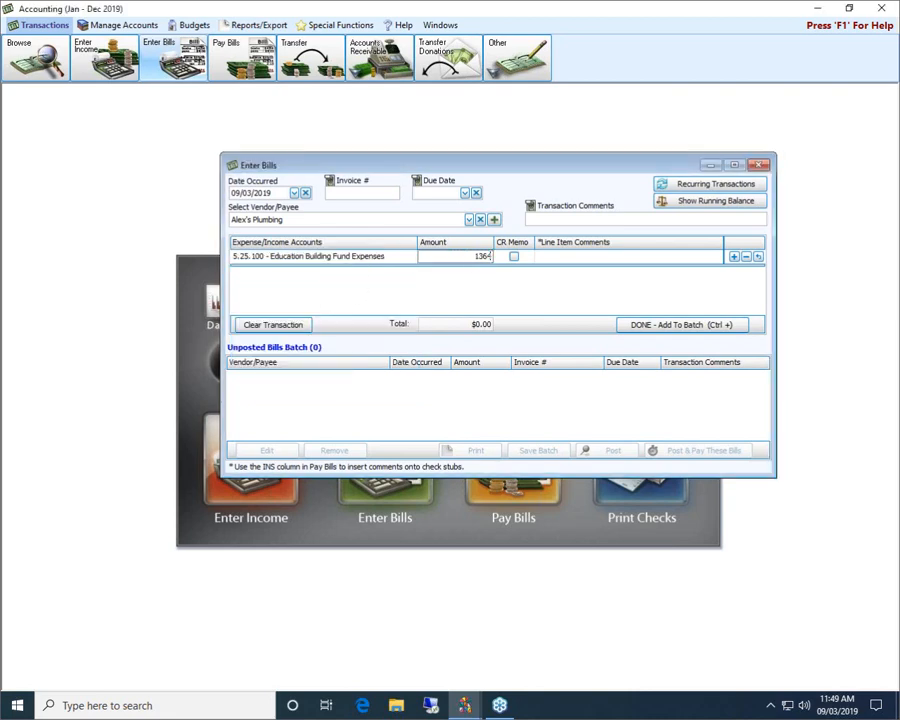
- Add the Alex's Plumbing bill to the unposted bills batch and post it for payment, declining to print the transaction
{"action": "left_click", "coordinate": [684, 325]}
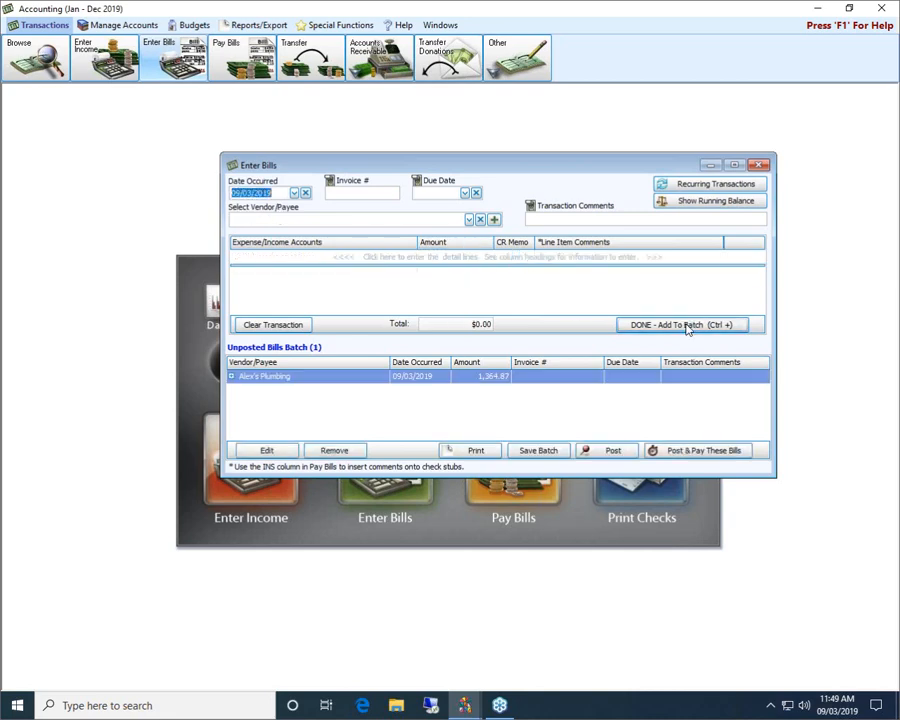
{"action": "left_click", "coordinate": [689, 452]}
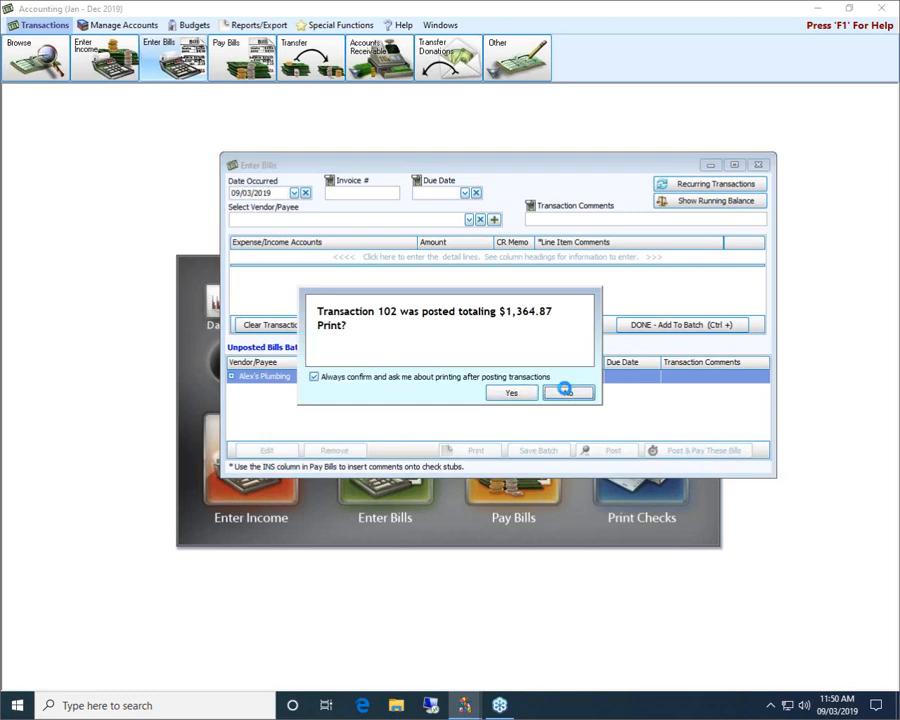
{"action": "left_click", "coordinate": [567, 394]}
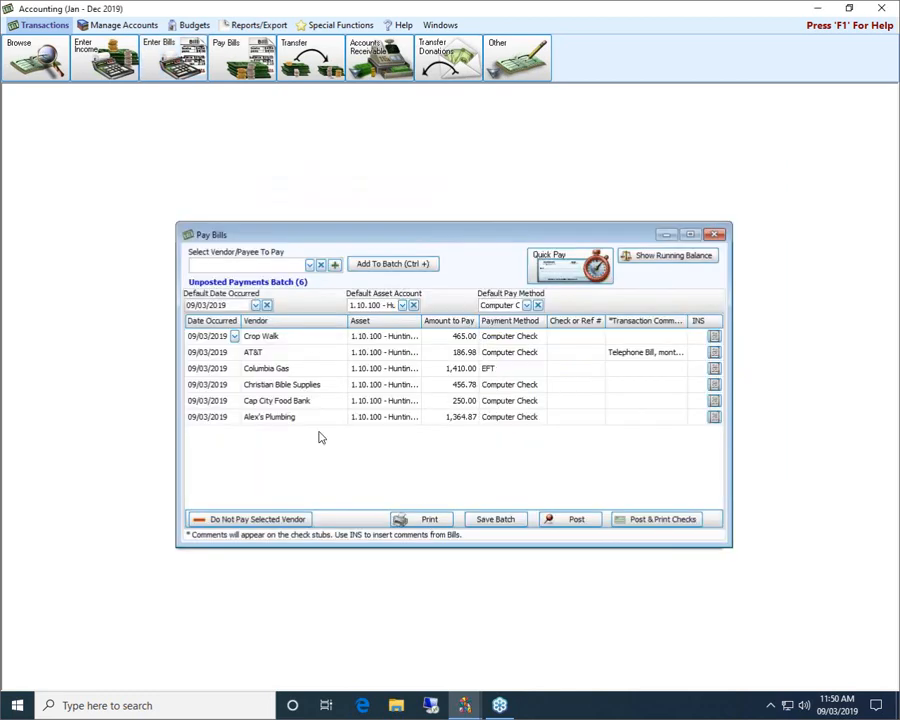